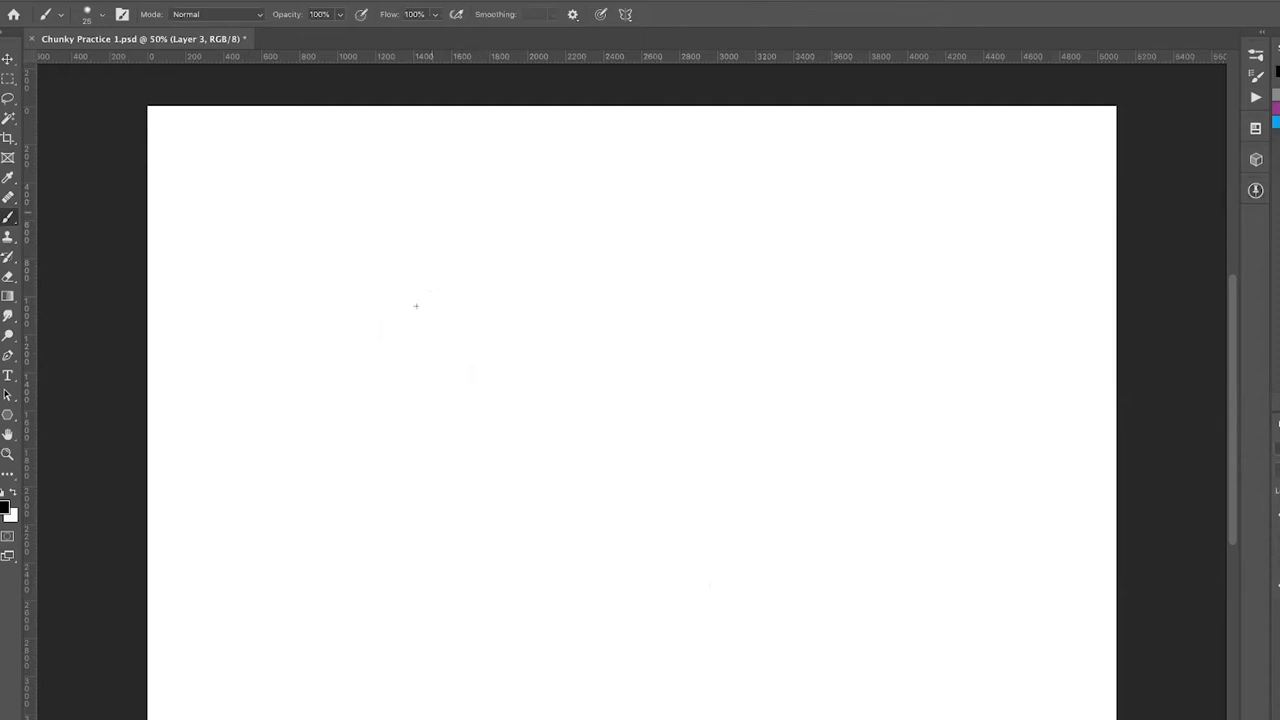
Sketch a rough circle for the cat's head with overlapping strokes, darkening its right side.
left_click_drag(460, 202, 520, 199)
left_click_drag(445, 213, 420, 330)
left_click_drag(500, 210, 405, 290)
mouse_move(568, 280)
left_mouse_down()
mouse_move(400, 250)
mouse_move(520, 378)
left_mouse_up()
left_click_drag(558, 238, 545, 358)
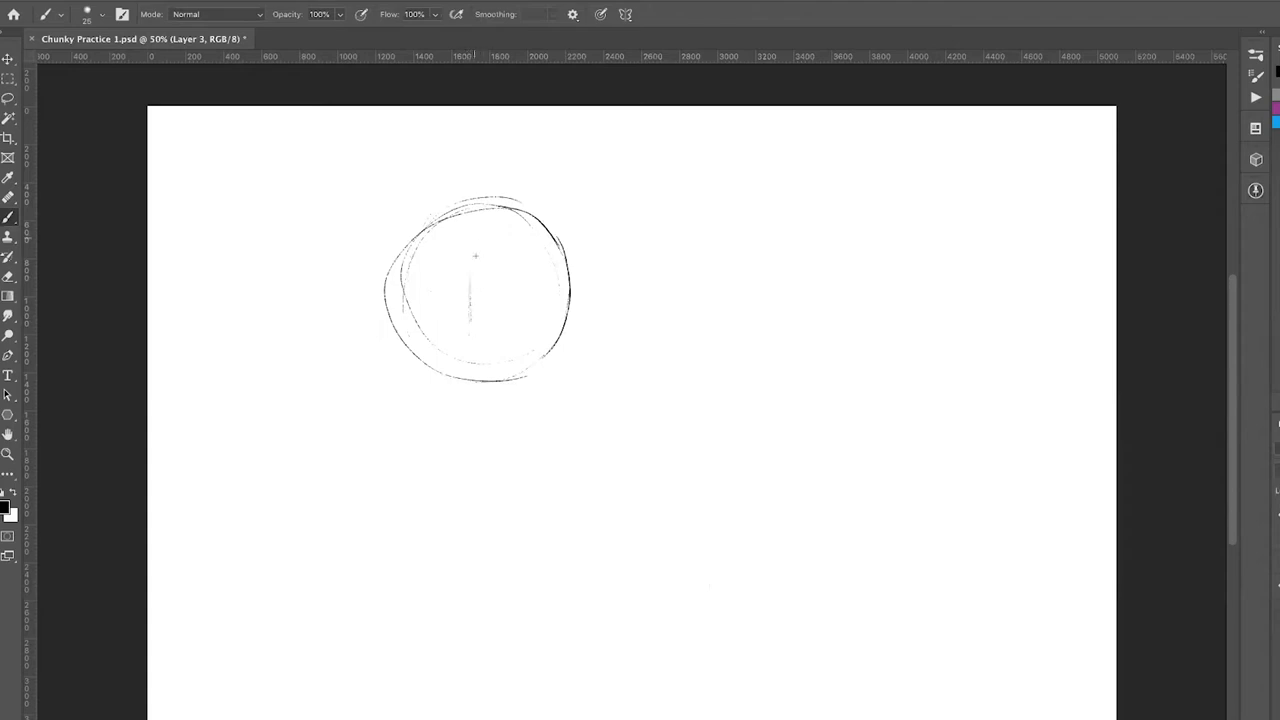
Add crossing vertical and horizontal guidelines through the head and reinforce the circle's edges.
left_click_drag(474, 238, 470, 352)
mouse_move(402, 264)
left_mouse_down()
mouse_move(552, 258)
mouse_move(545, 240)
left_mouse_up()
mouse_move(400, 236)
left_mouse_down()
mouse_move(392, 268)
mouse_move(440, 212)
mouse_move(478, 200)
mouse_move(506, 199)
mouse_move(550, 228)
mouse_move(570, 264)
mouse_move(556, 358)
mouse_move(518, 372)
left_mouse_up()
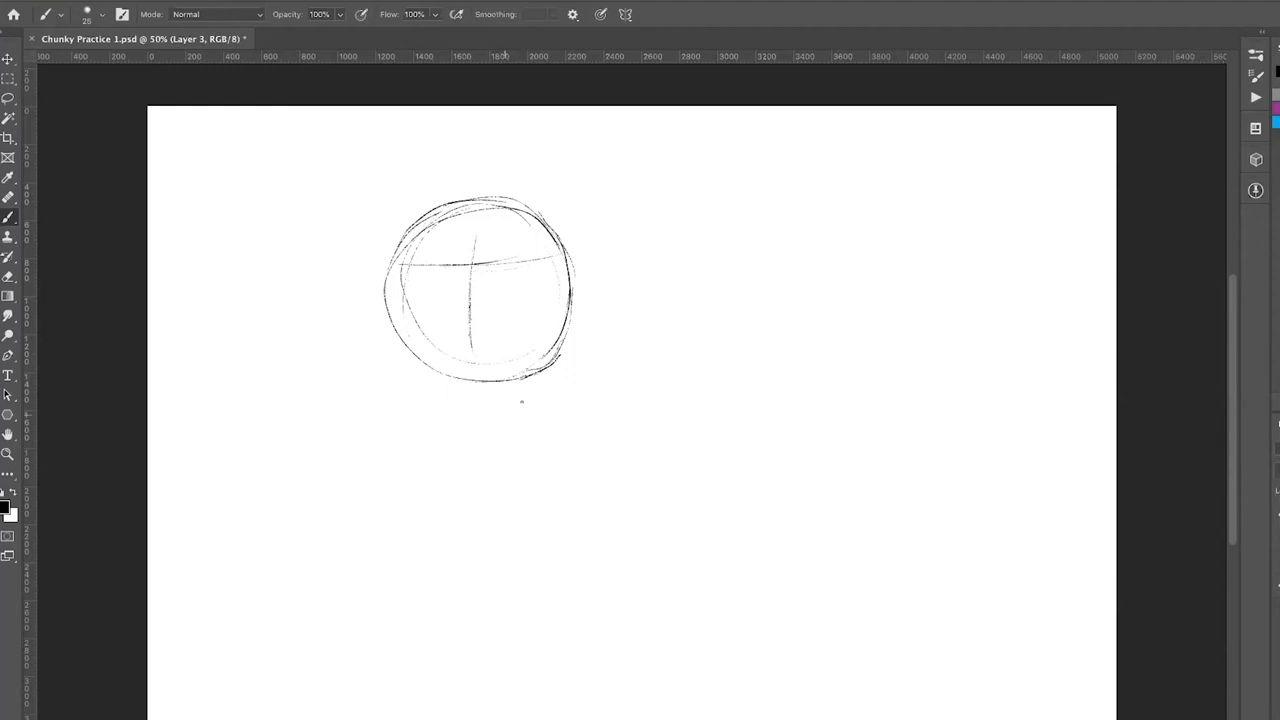
Sketch an oval body below the head, completing its right side and bottom.
left_click_drag(474, 425, 528, 492)
left_click_drag(540, 378, 608, 366)
left_click_drag(646, 430, 590, 488)
left_click_drag(620, 372, 640, 470)
left_click_drag(470, 430, 600, 500)
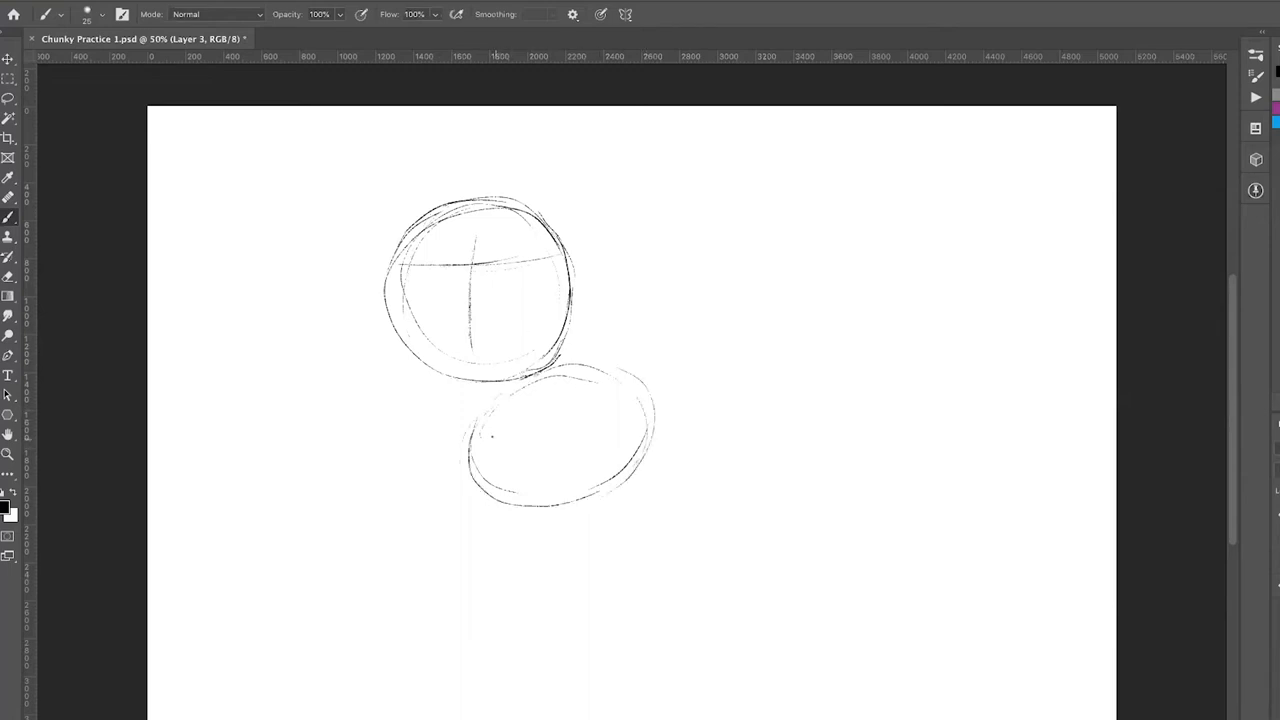
mouse_move(502, 475)
left_mouse_down()
mouse_move(508, 486)
mouse_move(494, 442)
left_mouse_up()
Trace the oval's top into a back line running right and sloping down at the end.
left_click_drag(490, 398, 645, 370)
left_click_drag(615, 370, 744, 369)
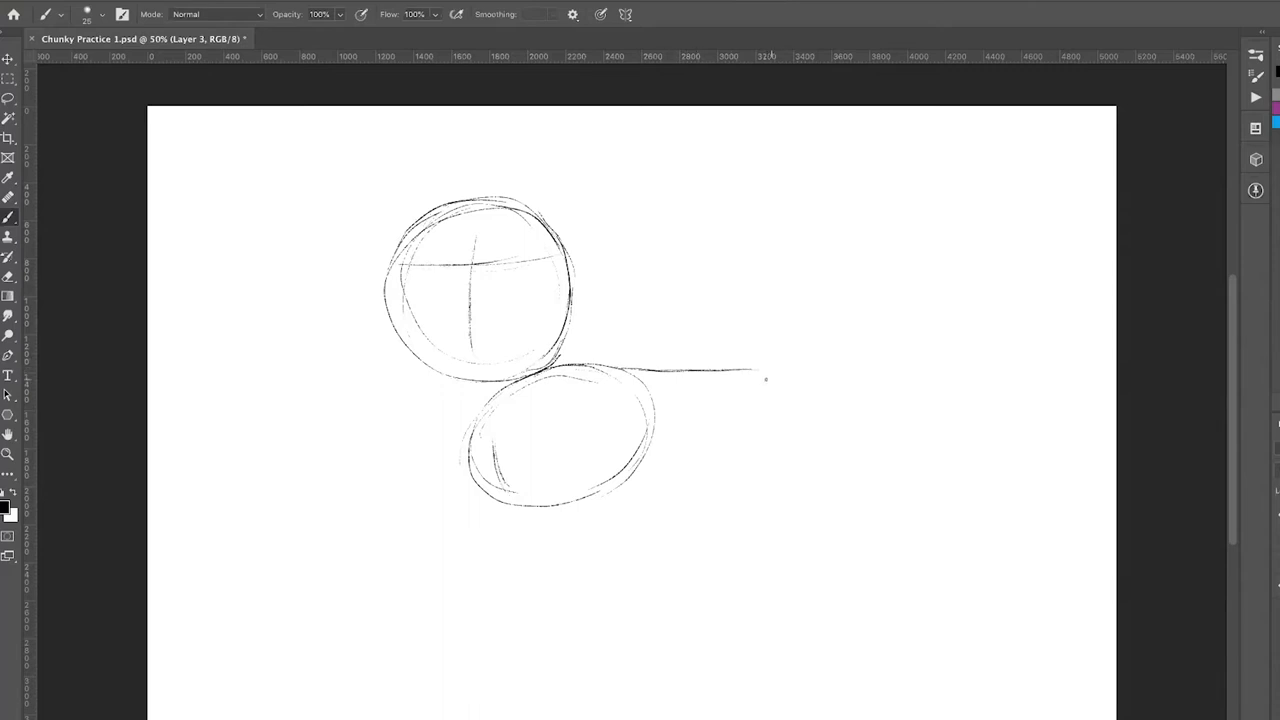
left_click_drag(762, 374, 835, 425)
Draw both edges of a leg hanging below the back line down to the foot.
left_click_drag(753, 408, 752, 470)
mouse_move(758, 480)
left_mouse_down()
mouse_move(782, 512)
mouse_move(774, 502)
left_mouse_up()
left_click_drag(782, 520, 777, 572)
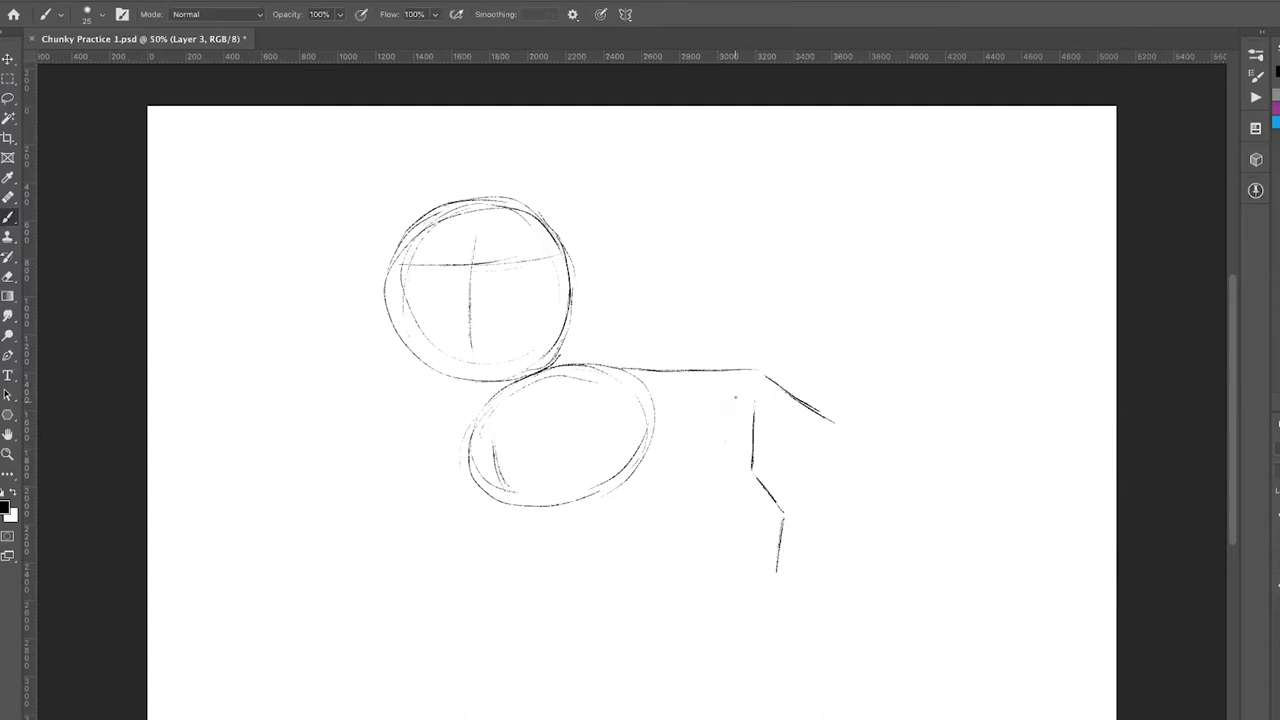
mouse_move(729, 408)
left_mouse_down()
mouse_move(727, 497)
mouse_move(762, 575)
left_mouse_up()
left_click_drag(745, 550, 755, 570)
mouse_move(722, 412)
left_mouse_down()
mouse_move(722, 488)
mouse_move(755, 550)
mouse_move(735, 579)
left_mouse_up()
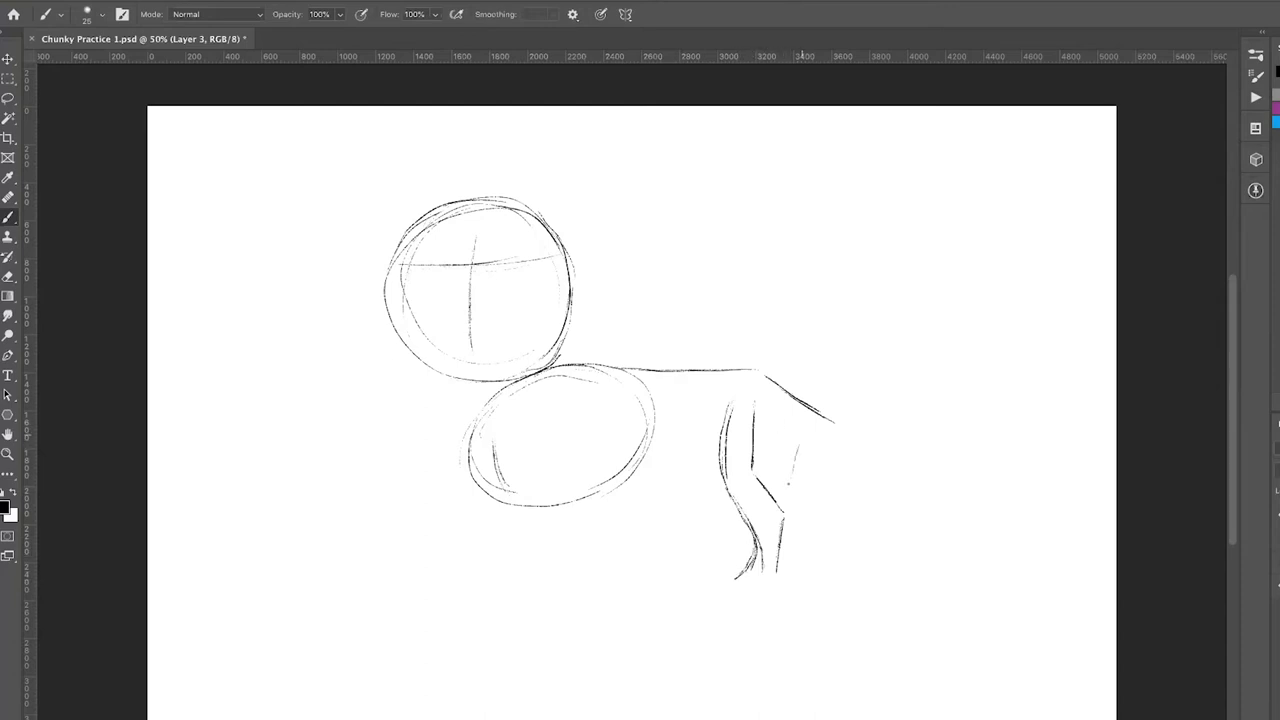
Add and reinforce the leg's inner line and sketch a paw at its base.
left_click_drag(804, 432, 785, 504)
left_click_drag(784, 522, 776, 576)
mouse_move(752, 576)
left_mouse_down()
mouse_move(720, 570)
mouse_move(718, 588)
mouse_move(780, 590)
left_mouse_up()
left_click_drag(798, 442, 776, 588)
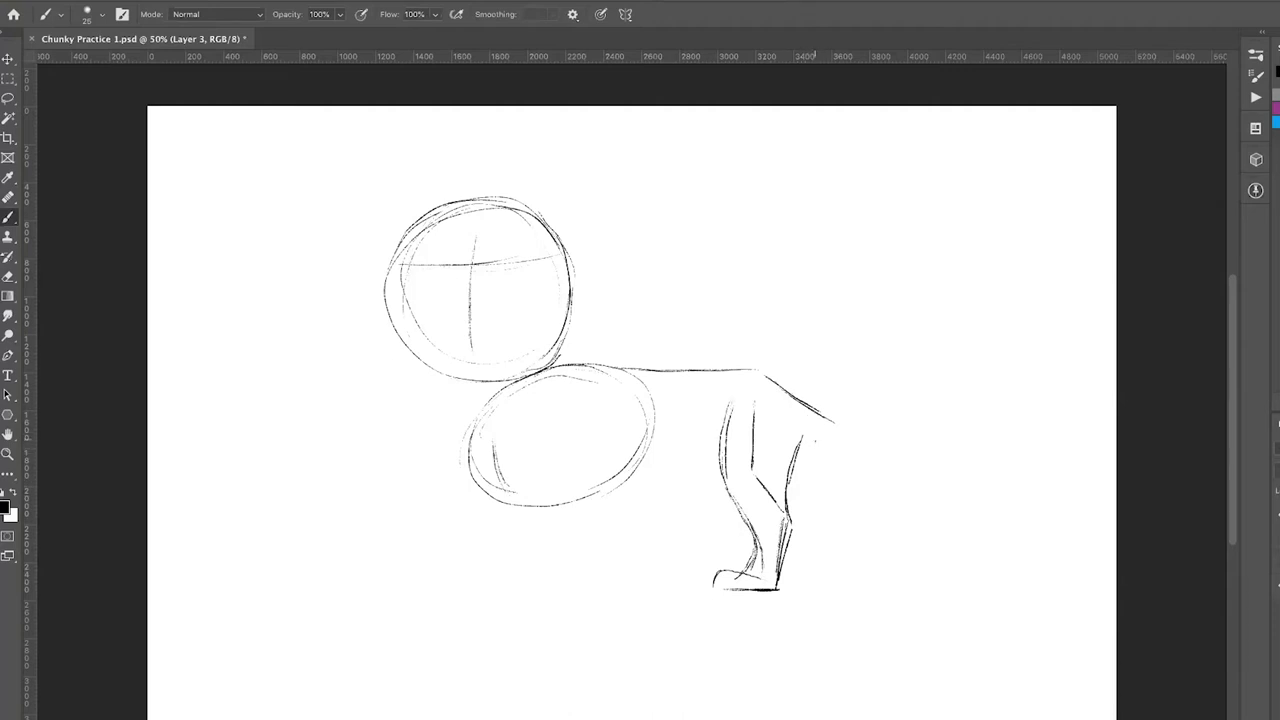
Sketch a hind leg angling outward behind the first leg, with the base of its foot.
left_click_drag(812, 448, 818, 488)
left_click_drag(818, 488, 874, 512)
left_click_drag(873, 512, 874, 552)
mouse_move(792, 494)
left_mouse_down()
mouse_move(848, 528)
mouse_move(861, 555)
left_mouse_up()
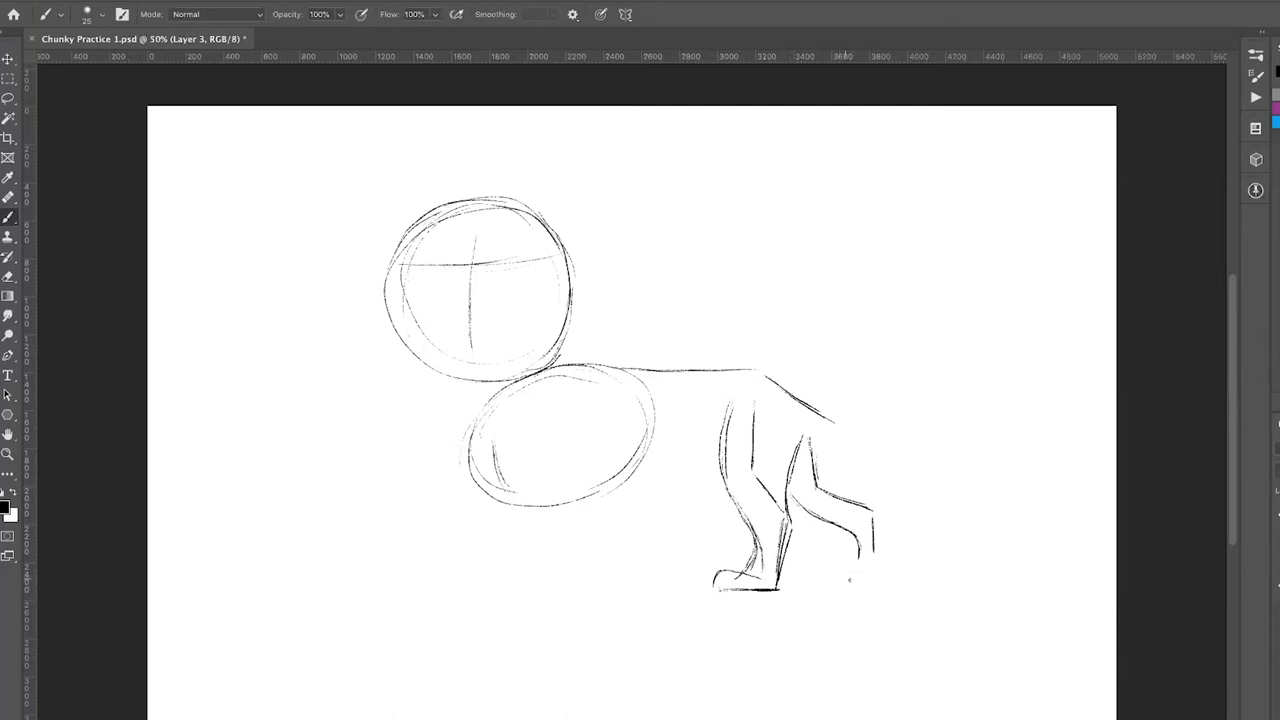
left_click_drag(828, 577, 864, 579)
Darken the back of the hind leg and foot, and begin the belly line under the chest oval.
mouse_move(833, 452)
left_mouse_down()
mouse_move(880, 518)
mouse_move(882, 560)
left_mouse_up()
mouse_move(858, 558)
left_mouse_down()
mouse_move(834, 560)
mouse_move(824, 578)
left_mouse_up()
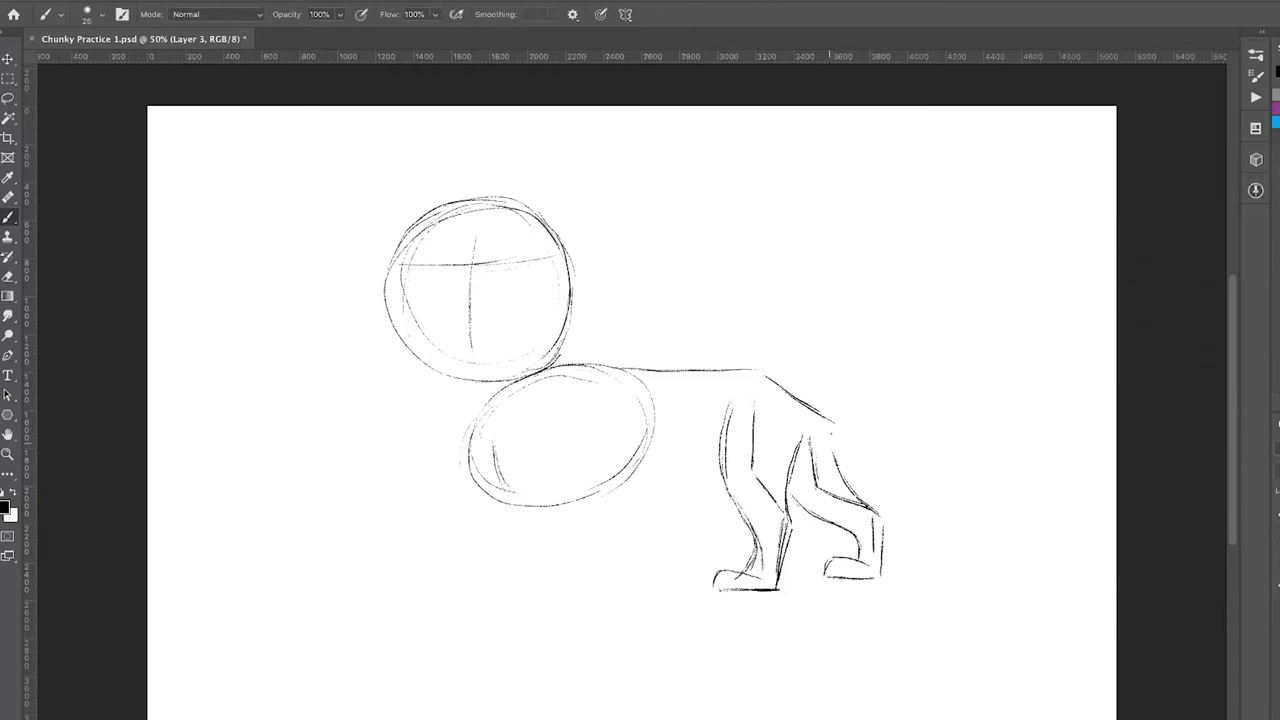
mouse_move(830, 436)
left_mouse_down()
mouse_move(852, 486)
mouse_move(794, 518)
mouse_move(780, 578)
left_mouse_up()
mouse_move(576, 500)
left_mouse_down()
mouse_move(618, 498)
mouse_move(670, 466)
mouse_move(704, 469)
mouse_move(558, 508)
left_mouse_up()
Finish the belly line and add inner contour lines shaping the chest oval.
left_click_drag(630, 486, 710, 466)
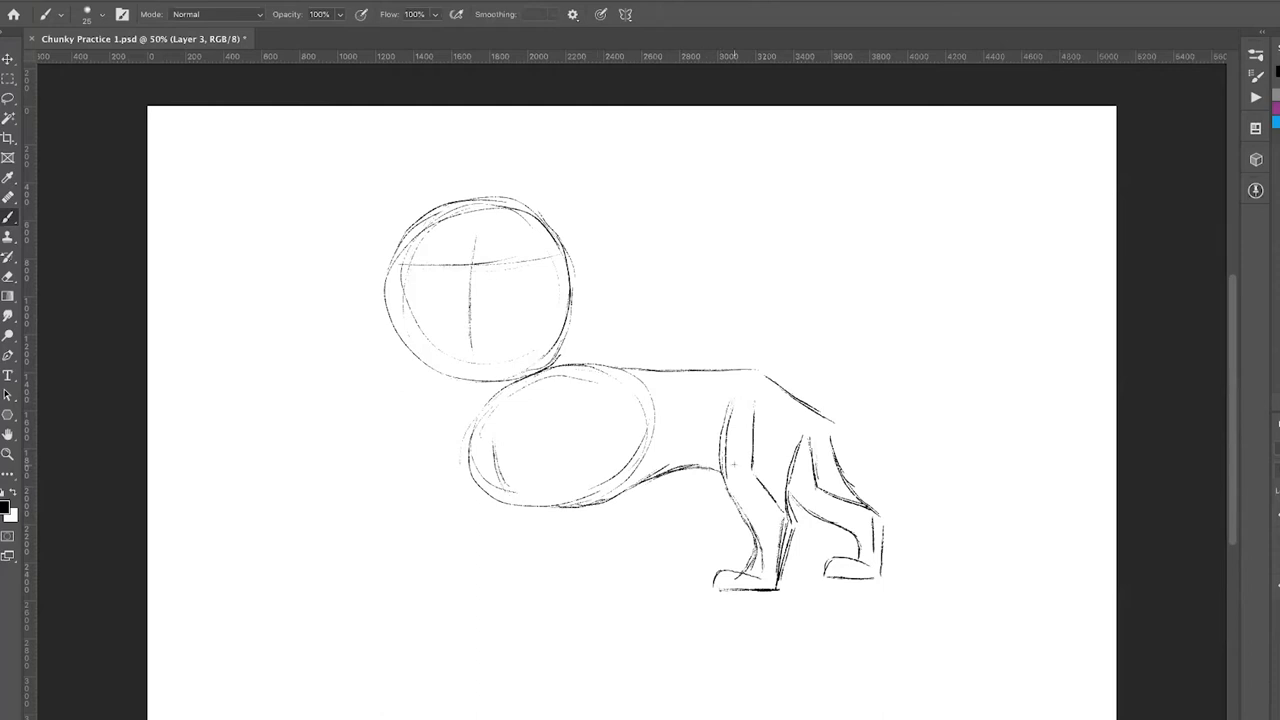
left_click_drag(584, 506, 542, 512)
left_click_drag(541, 400, 538, 456)
left_click_drag(548, 390, 562, 378)
left_click(606, 460)
left_click_drag(614, 454, 615, 439)
left_click_drag(546, 482, 574, 508)
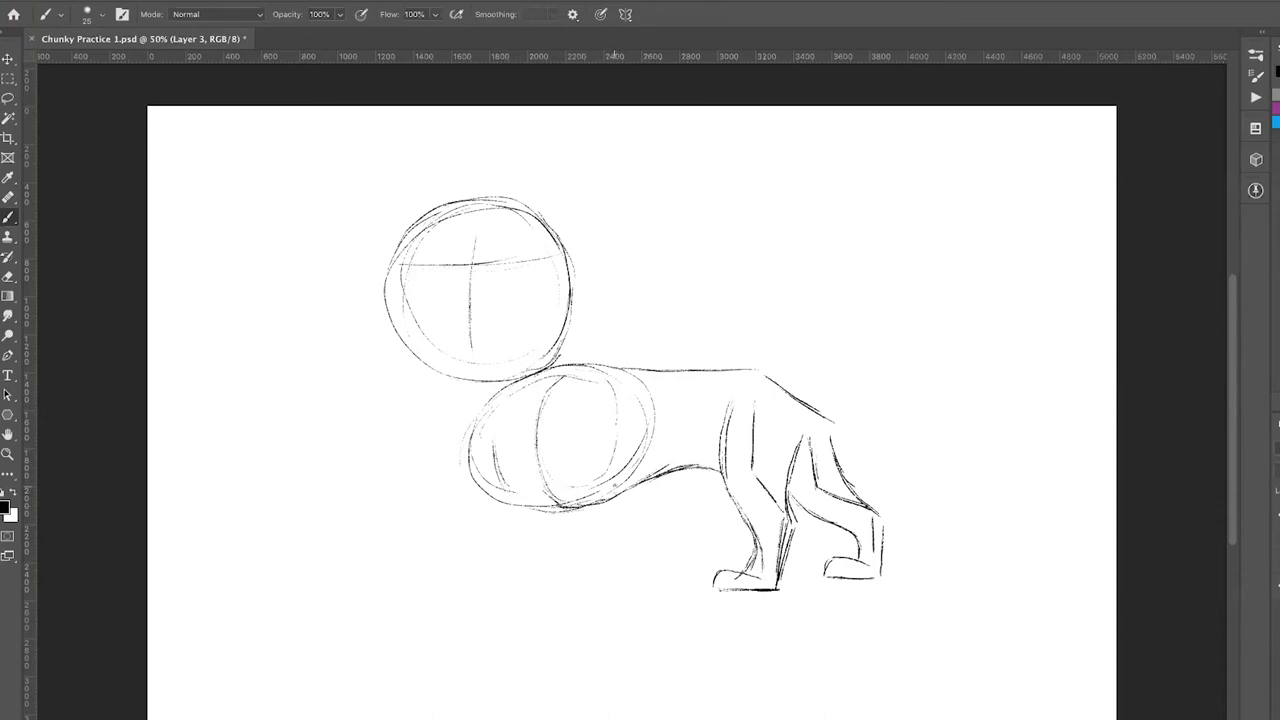
Draw a standing front leg down from the chest with a paw at the bottom.
left_click_drag(614, 484, 617, 566)
left_click_drag(621, 506, 616, 578)
left_click_drag(570, 515, 579, 576)
mouse_move(584, 577)
left_mouse_down()
mouse_move(608, 577)
mouse_move(564, 572)
mouse_move(546, 590)
mouse_move(610, 592)
left_mouse_up()
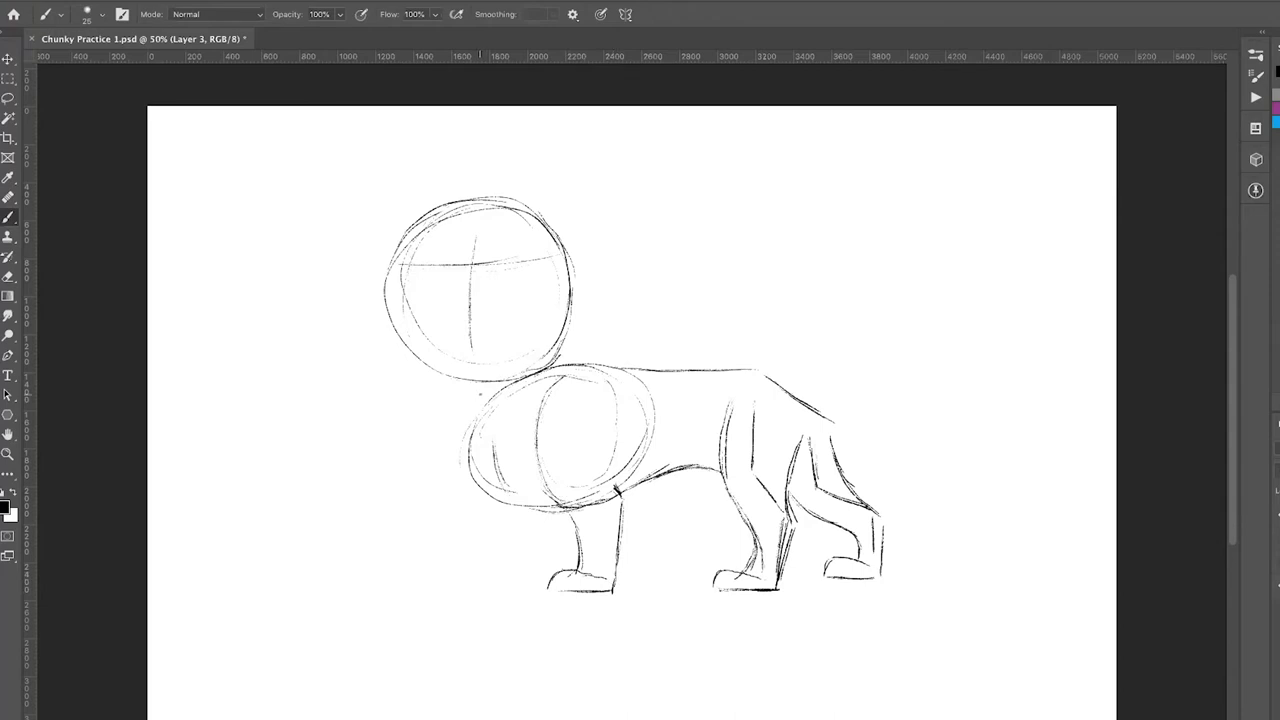
Sketch a raised front paw oval to the left of the chest.
mouse_move(454, 455)
left_mouse_down()
mouse_move(428, 482)
mouse_move(420, 520)
mouse_move(424, 552)
mouse_move(458, 554)
mouse_move(436, 556)
left_mouse_up()
mouse_move(442, 472)
left_mouse_down()
mouse_move(462, 474)
mouse_move(460, 556)
left_mouse_up()
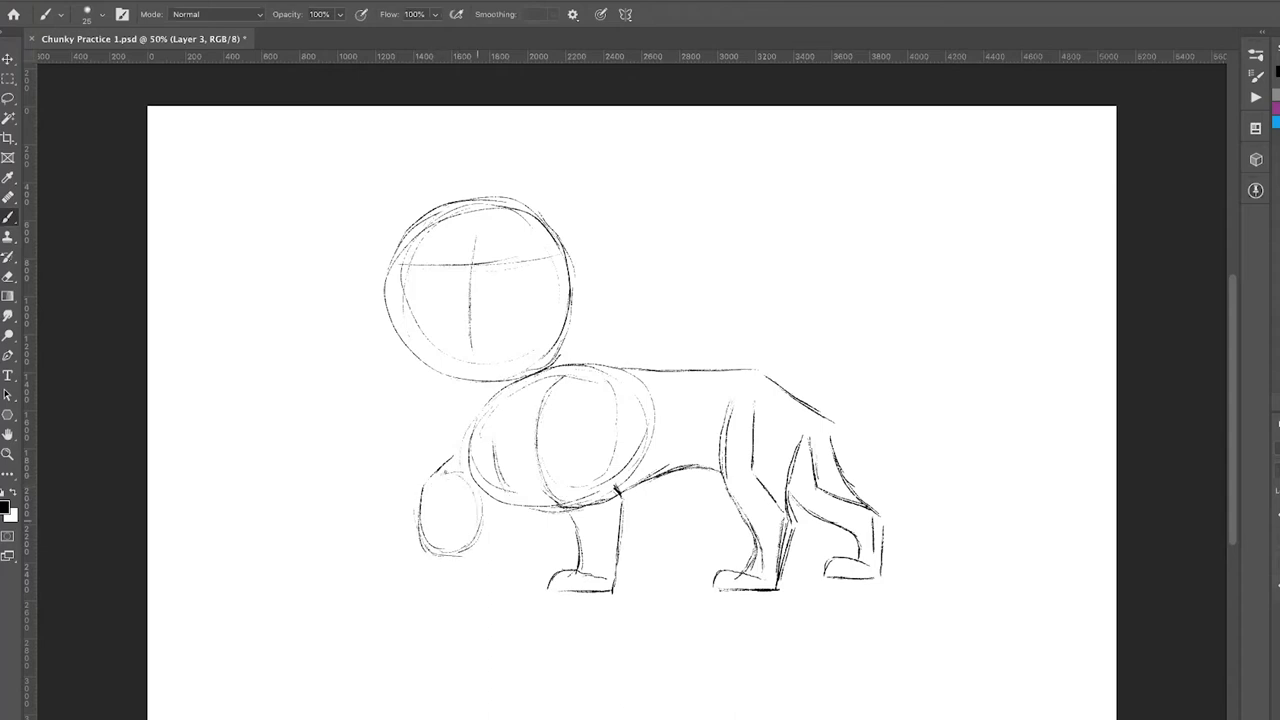
mouse_move(416, 502)
left_mouse_down()
mouse_move(462, 556)
mouse_move(446, 556)
left_mouse_up()
Draw left and right eye circles inside the head and add a pupil to each.
mouse_move(437, 253)
left_mouse_down()
mouse_move(413, 268)
mouse_move(415, 284)
left_mouse_up()
mouse_move(438, 272)
left_mouse_down()
mouse_move(450, 290)
mouse_move(420, 290)
left_mouse_up()
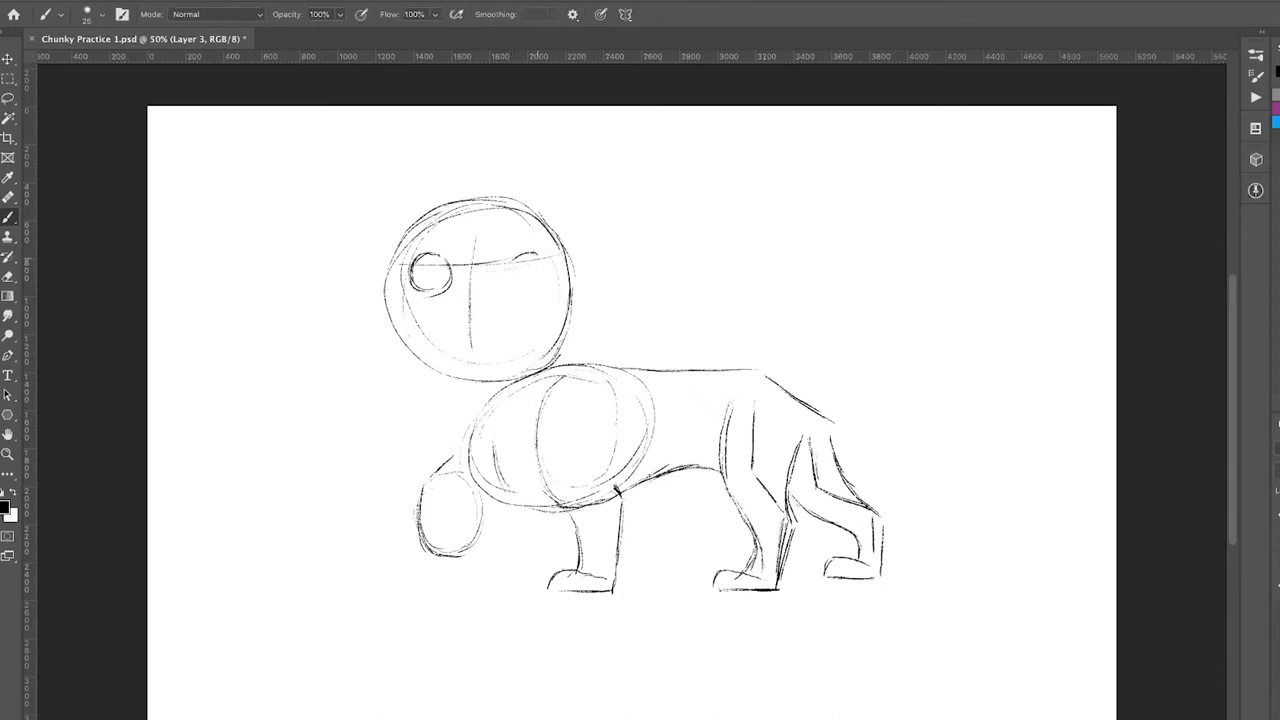
mouse_move(525, 253)
left_mouse_down()
mouse_move(550, 278)
mouse_move(510, 290)
mouse_move(536, 294)
left_mouse_up()
mouse_move(436, 266)
left_mouse_down()
mouse_move(426, 276)
mouse_move(444, 282)
mouse_move(424, 286)
left_mouse_up()
mouse_move(516, 266)
left_mouse_down()
mouse_move(510, 276)
mouse_move(526, 278)
mouse_move(514, 286)
mouse_move(530, 286)
mouse_move(514, 286)
left_mouse_up()
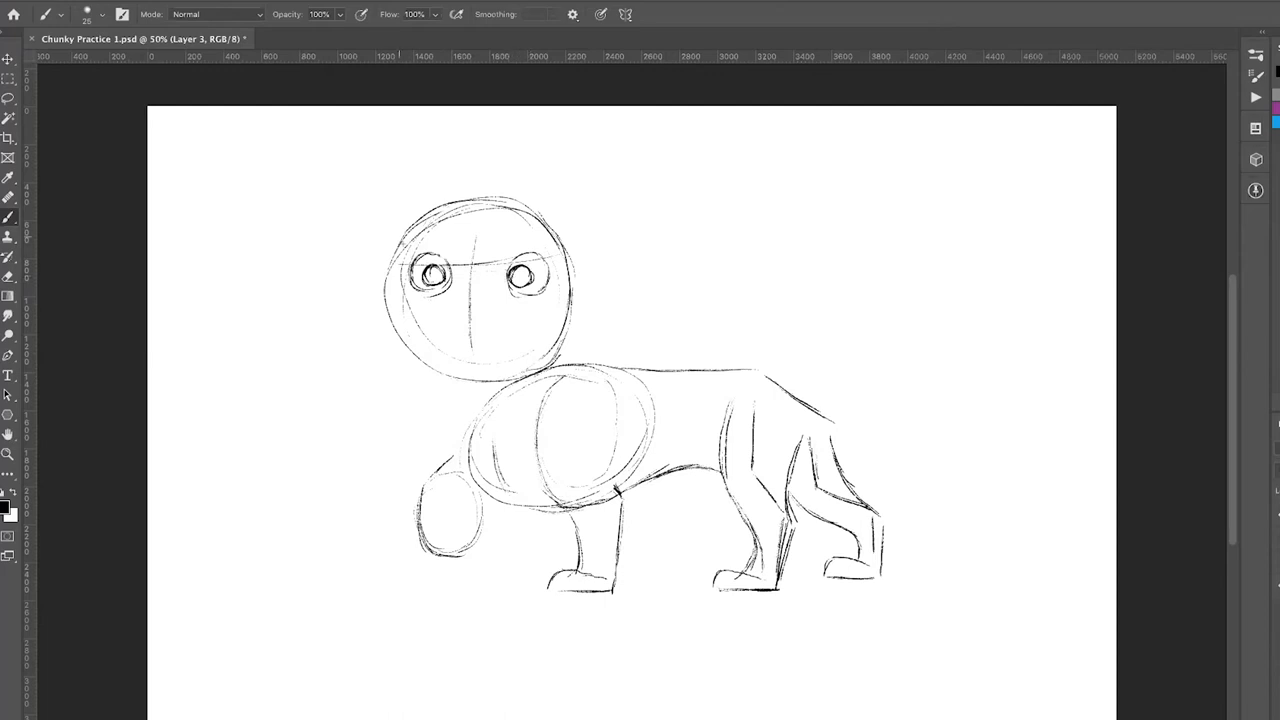
Draw eyebrows above both eyes and start the muzzle outline below the left eye.
mouse_move(404, 246)
left_mouse_down()
mouse_move(452, 230)
mouse_move(404, 248)
left_mouse_up()
mouse_move(510, 238)
left_mouse_down()
mouse_move(536, 226)
mouse_move(552, 238)
mouse_move(544, 230)
left_mouse_up()
left_click(432, 300)
left_click_drag(444, 296, 422, 320)
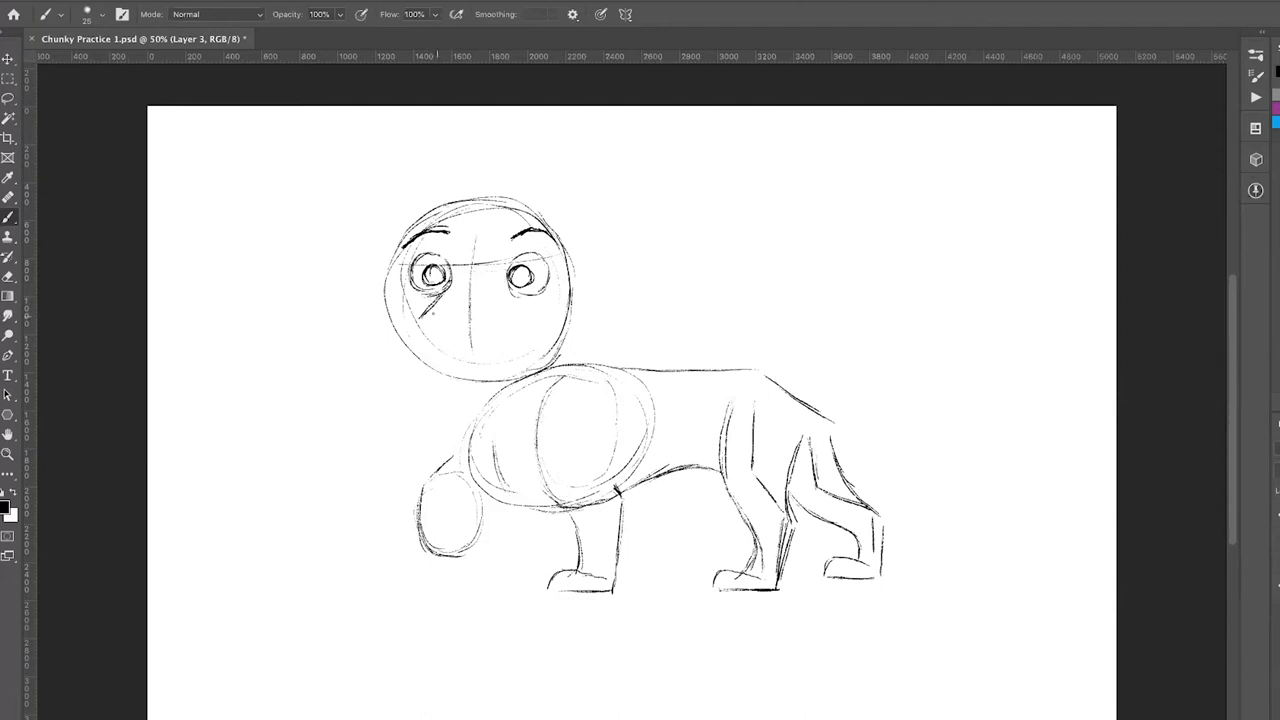
left_click(455, 322)
mouse_move(430, 345)
left_mouse_down()
mouse_move(426, 325)
mouse_move(463, 333)
mouse_move(431, 346)
mouse_move(452, 352)
left_mouse_up()
left_click(445, 318)
Draw the smiling mouth, nose ridge, right muzzle side, chin and a left jaw stroke.
left_click(478, 330)
mouse_move(478, 328)
left_mouse_down()
mouse_move(512, 324)
mouse_move(482, 364)
mouse_move(512, 340)
left_mouse_up()
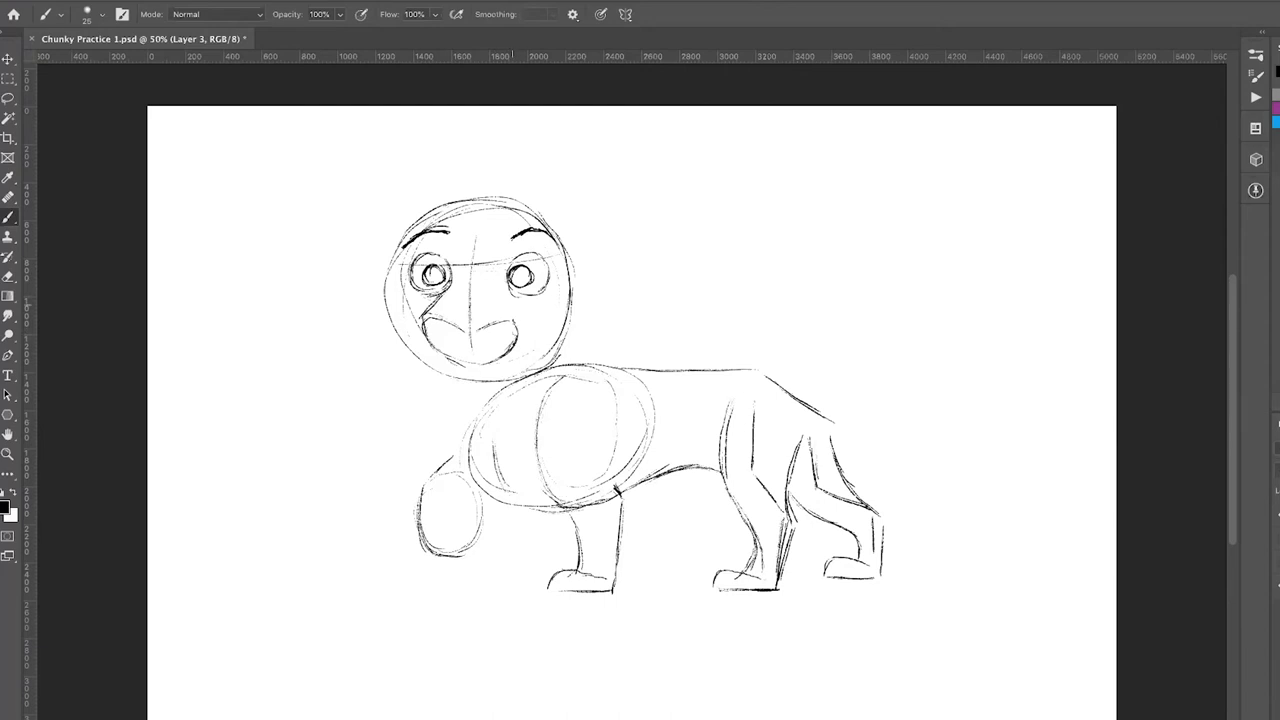
left_click_drag(510, 282, 514, 324)
left_click_drag(484, 358, 512, 344)
left_click_drag(466, 336, 466, 358)
left_click_drag(484, 356, 506, 344)
left_click_drag(434, 338, 448, 354)
Add cheek and jaw lines beside the muzzle and a curve under the chin.
mouse_move(418, 347)
left_mouse_down()
mouse_move(413, 372)
mouse_move(438, 386)
mouse_move(426, 382)
mouse_move(478, 381)
left_mouse_up()
left_click(530, 332)
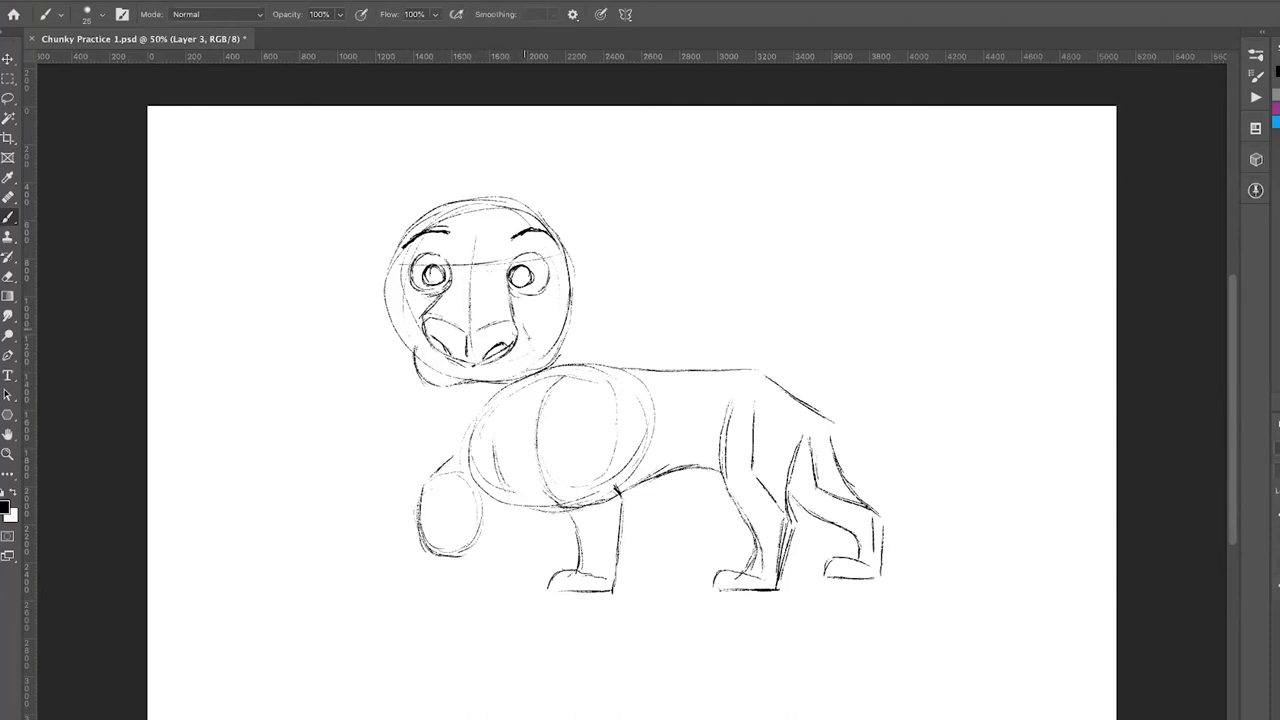
mouse_move(512, 378)
left_mouse_down()
mouse_move(530, 330)
mouse_move(498, 382)
left_mouse_up()
left_click_drag(450, 396, 490, 406)
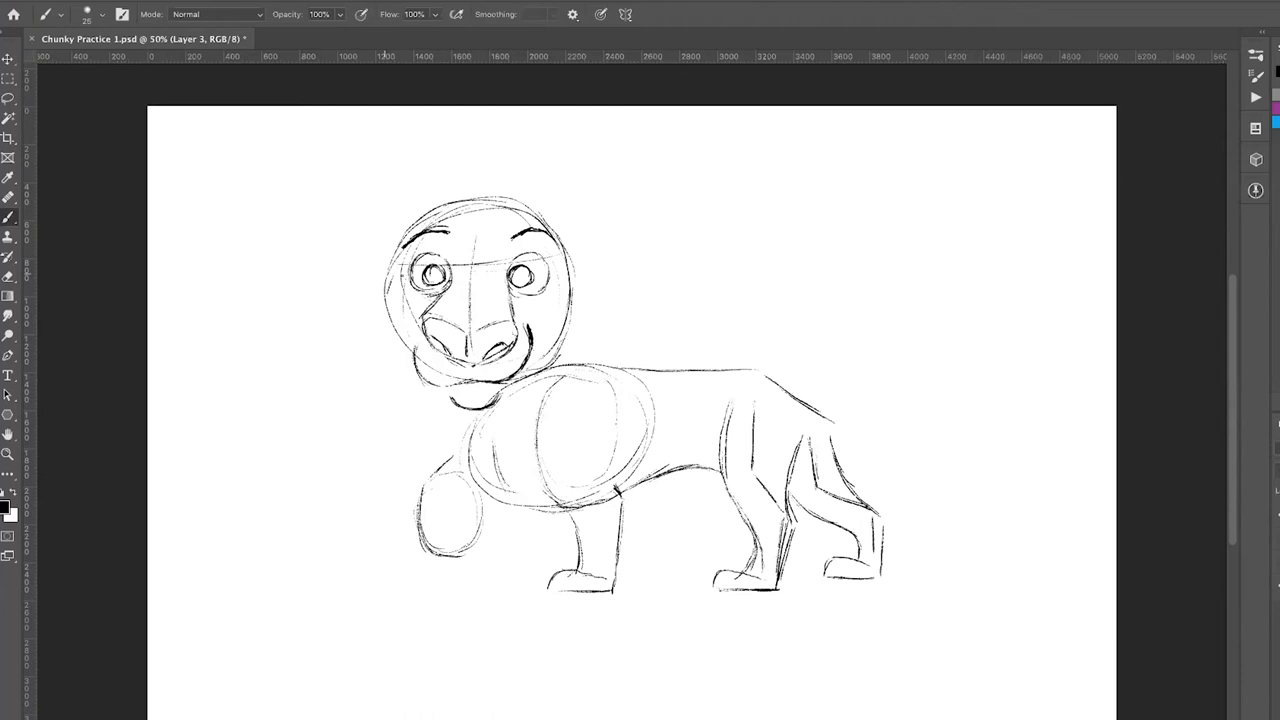
Darken the left and right edges of the head and the lower-right jaw outline.
mouse_move(388, 281)
left_mouse_down()
mouse_move(381, 312)
mouse_move(404, 346)
left_mouse_up()
mouse_move(567, 278)
left_mouse_down()
mouse_move(564, 342)
mouse_move(534, 372)
left_mouse_up()
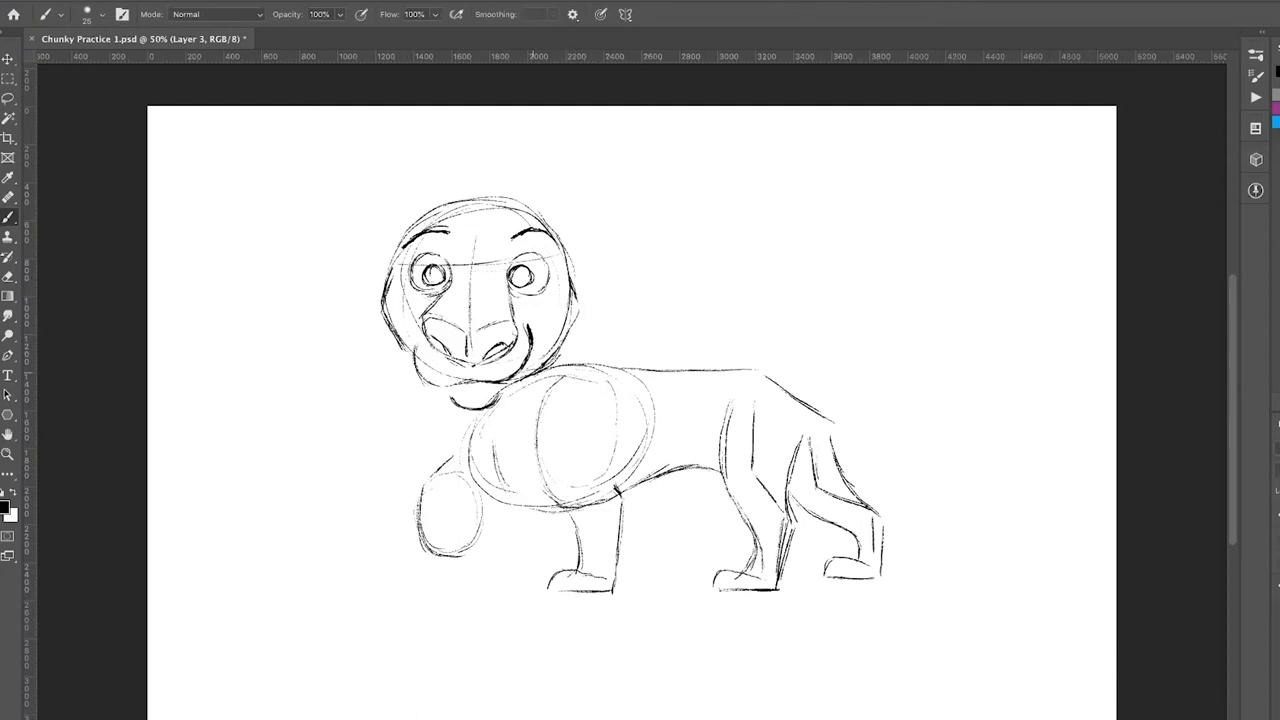
left_click_drag(566, 332, 530, 374)
left_click_drag(576, 310, 522, 378)
Sketch a long mane lock swooping down-left from the neck with its underside.
left_click_drag(410, 366, 378, 398)
left_click_drag(400, 378, 348, 414)
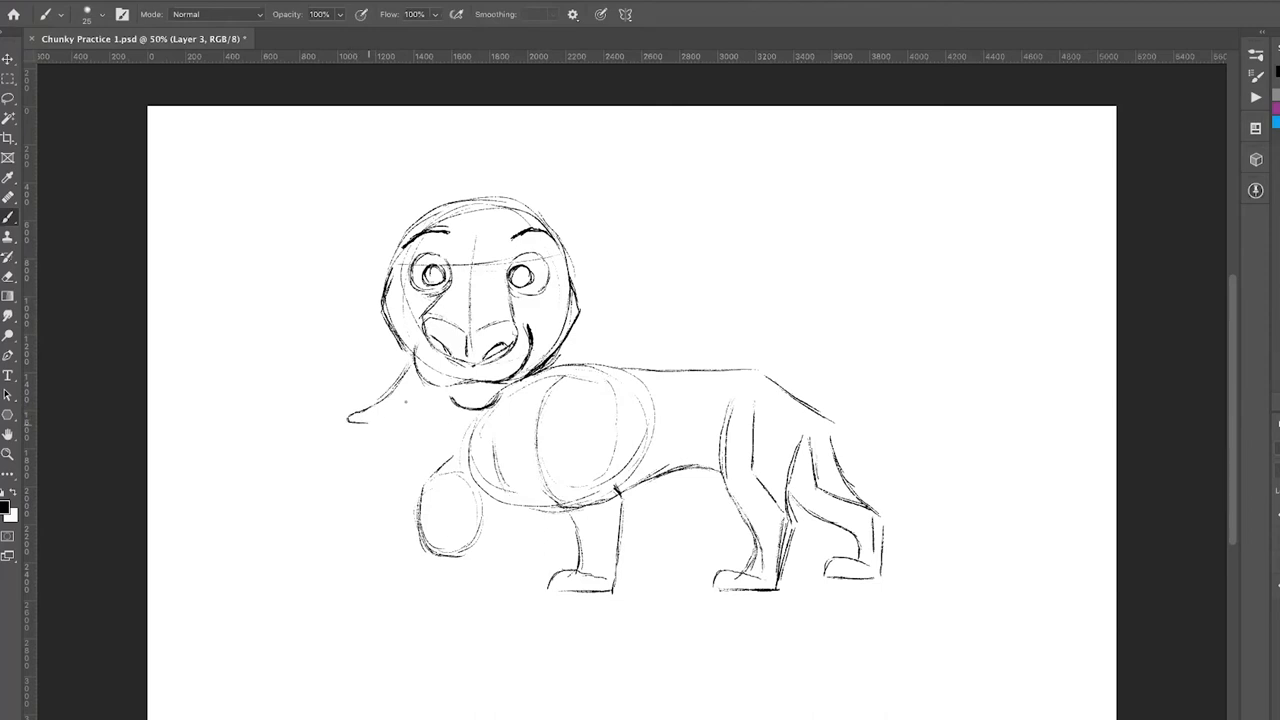
mouse_move(364, 424)
left_mouse_down()
mouse_move(430, 390)
mouse_move(348, 416)
mouse_move(378, 424)
left_mouse_up()
Add faint shoulder lines behind the mane and two small teeth below the muzzle.
left_click_drag(536, 368, 530, 426)
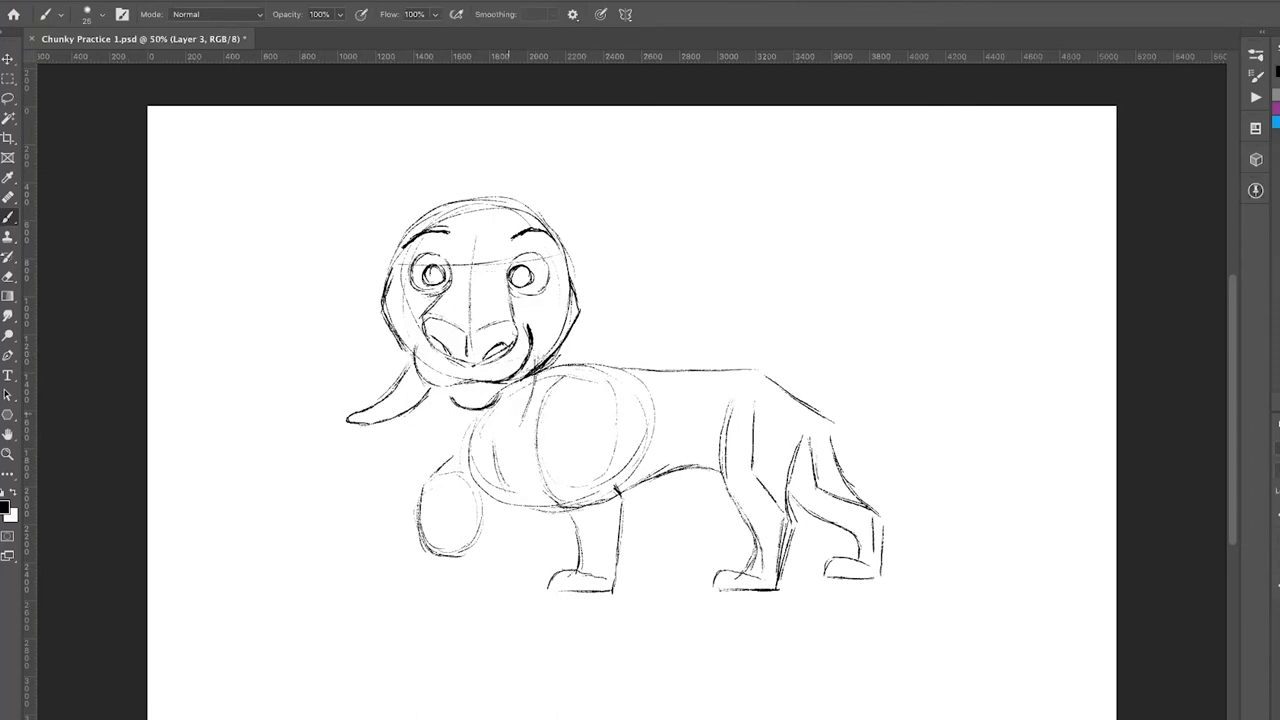
mouse_move(500, 386)
left_mouse_down()
mouse_move(505, 408)
mouse_move(472, 450)
mouse_move(506, 430)
mouse_move(532, 378)
left_mouse_up()
left_click_drag(449, 386, 451, 400)
left_click_drag(488, 383, 490, 400)
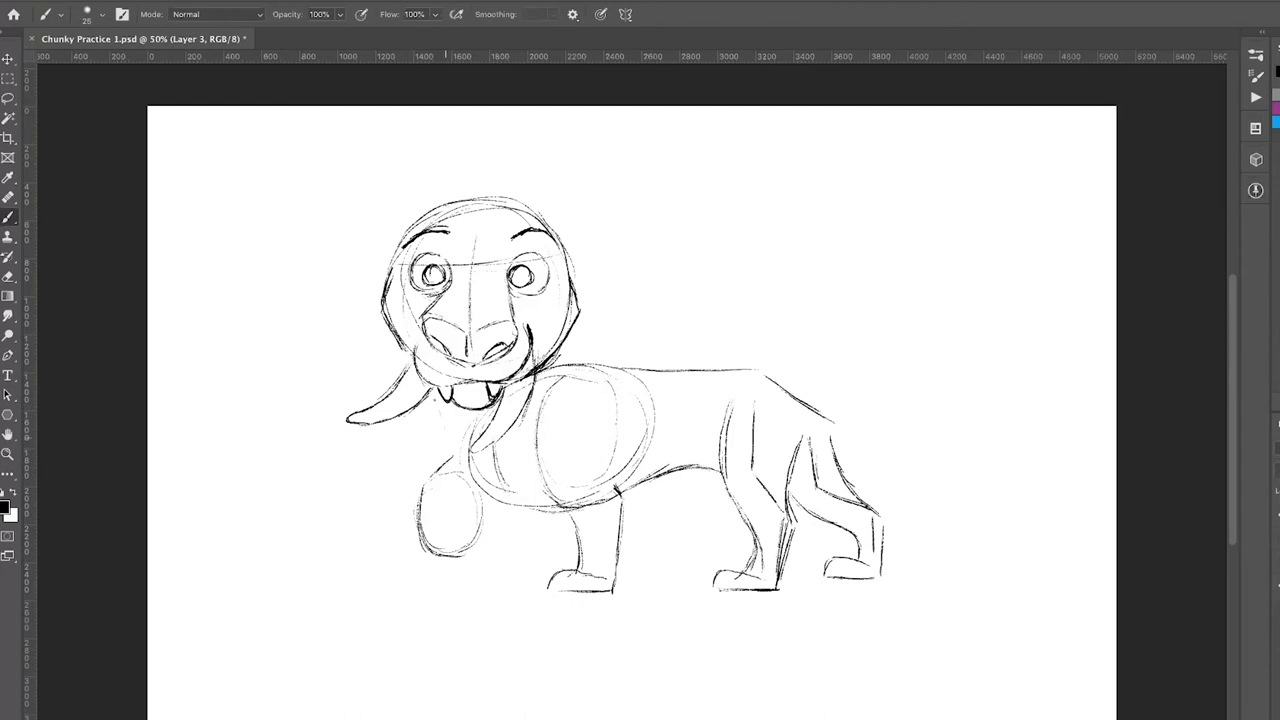
Draw V-shaped neck lines below the chin, connect the neck to the back, and darken the left eyebrow.
left_click_drag(448, 405, 458, 462)
left_click_drag(578, 338, 606, 366)
mouse_move(410, 230)
left_mouse_down()
mouse_move(446, 212)
mouse_move(532, 208)
mouse_move(558, 244)
left_mouse_up()
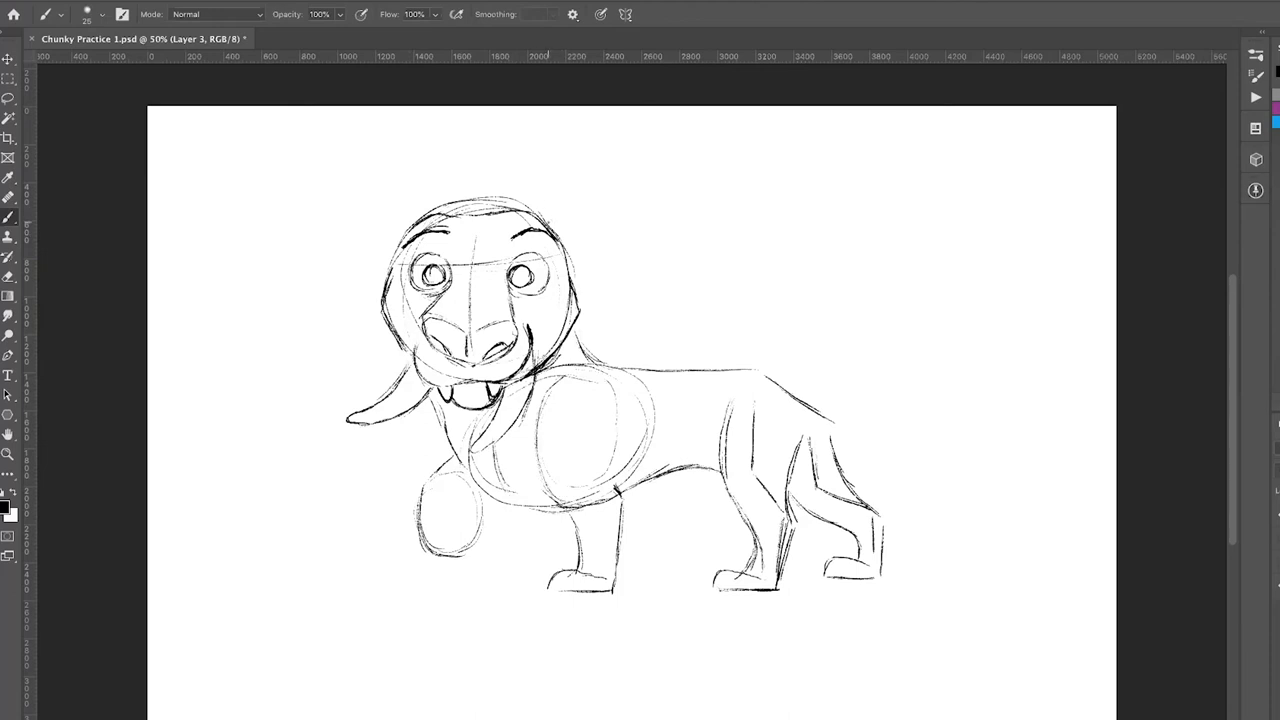
Sketch a pointed ear on the right of the head and another on the top-left.
mouse_move(544, 222)
left_mouse_down()
mouse_move(592, 212)
mouse_move(600, 256)
mouse_move(582, 270)
left_mouse_up()
mouse_move(556, 220)
left_mouse_down()
mouse_move(596, 211)
mouse_move(582, 226)
left_mouse_up()
mouse_move(420, 218)
left_mouse_down()
mouse_move(378, 198)
mouse_move(367, 232)
mouse_move(381, 262)
left_mouse_up()
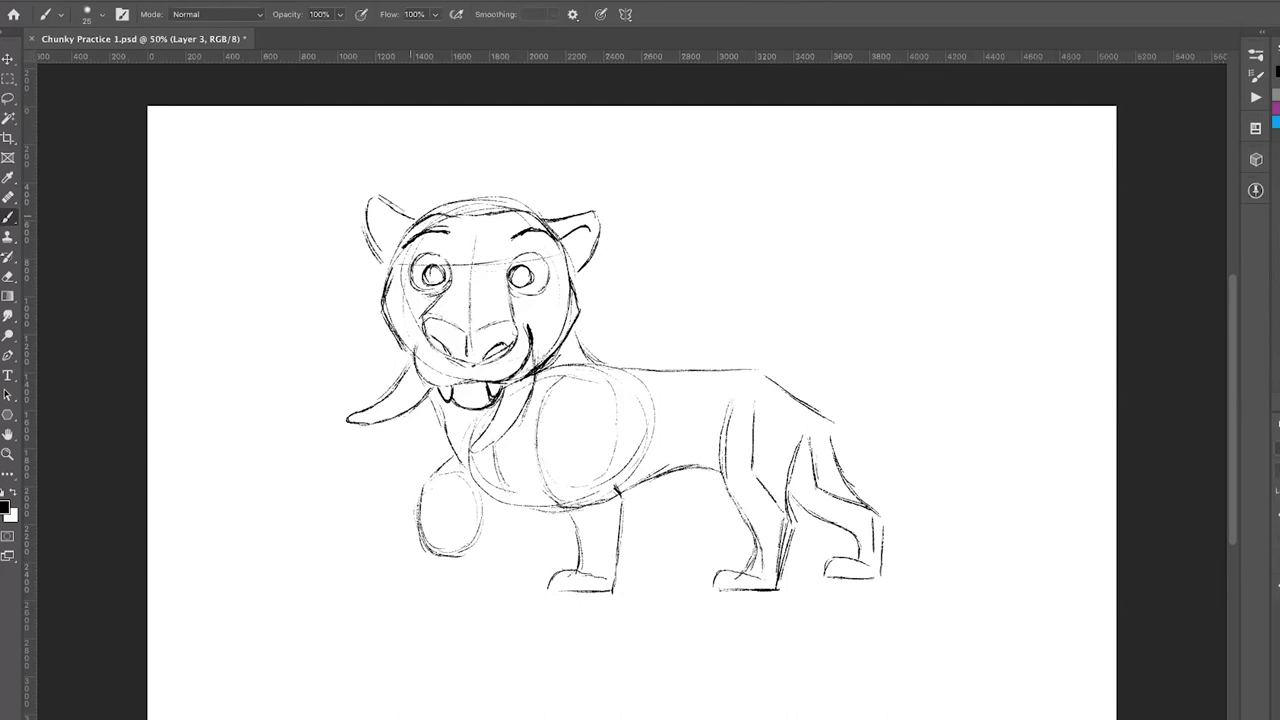
mouse_move(382, 204)
left_mouse_down()
mouse_move(418, 216)
mouse_move(392, 230)
mouse_move(399, 245)
left_mouse_up()
Darken the left cheek outline and add toe marks on the front, back and rear paws.
left_click_drag(384, 292, 408, 362)
mouse_move(556, 574)
left_mouse_down()
mouse_move(546, 592)
mouse_move(588, 594)
left_mouse_up()
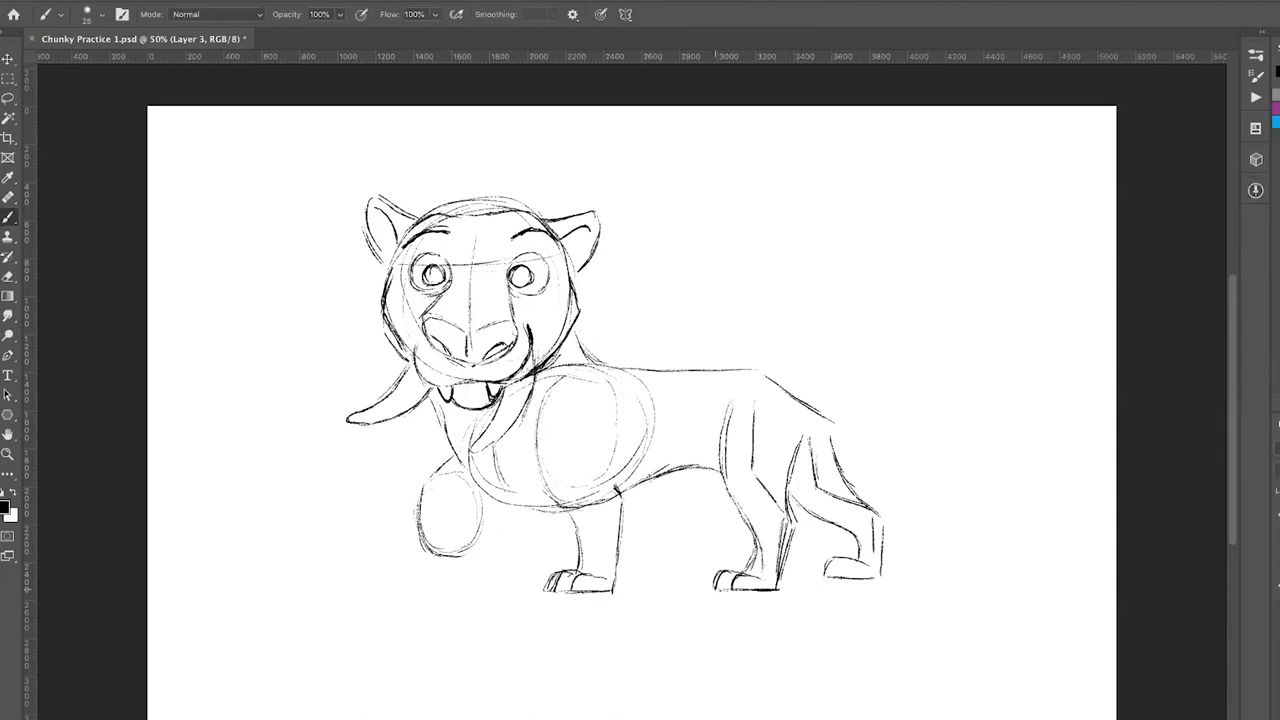
left_click_drag(710, 574, 730, 590)
mouse_move(842, 562)
left_mouse_down()
mouse_move(852, 576)
mouse_move(828, 575)
left_mouse_up()
Sketch and darken toes on the raised front paw and strengthen its right edge.
mouse_move(422, 524)
left_mouse_down()
mouse_move(448, 540)
mouse_move(476, 516)
mouse_move(482, 536)
mouse_move(456, 556)
left_mouse_up()
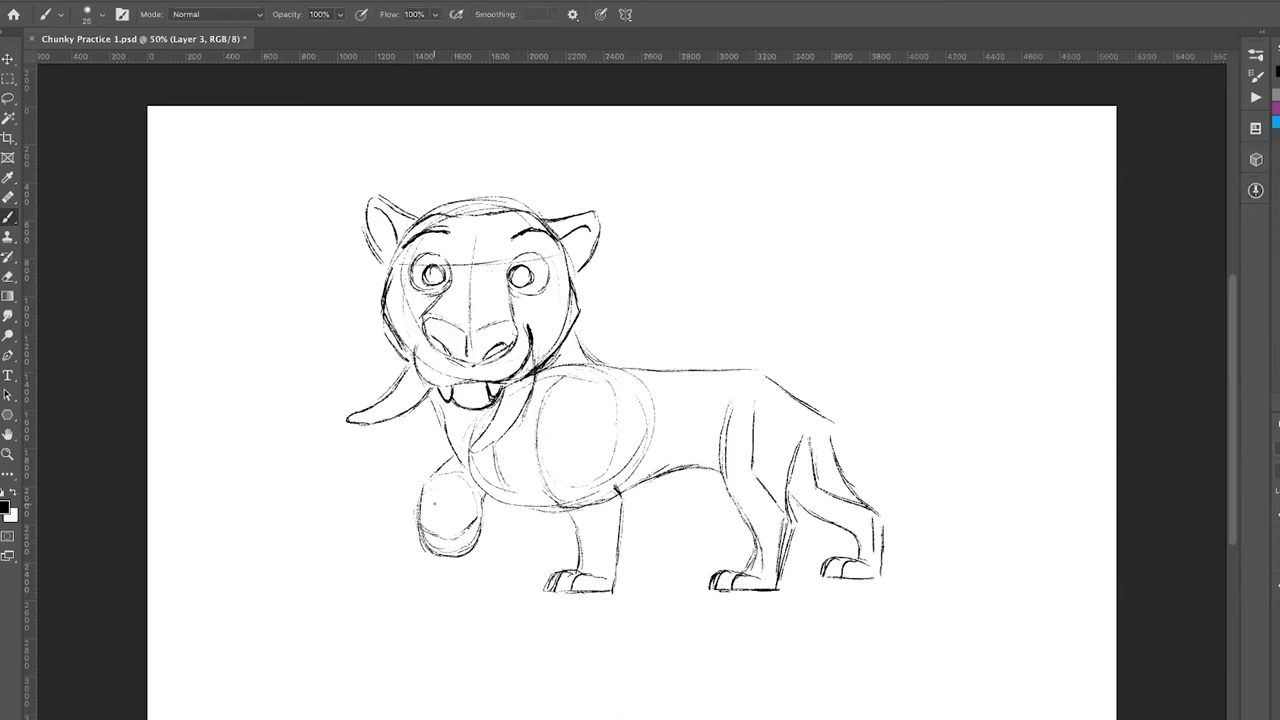
mouse_move(458, 540)
left_mouse_down()
mouse_move(470, 554)
mouse_move(440, 555)
mouse_move(459, 560)
mouse_move(423, 543)
mouse_move(441, 559)
left_mouse_up()
left_click_drag(484, 512, 470, 550)
mouse_move(484, 496)
left_mouse_down()
mouse_move(482, 520)
mouse_move(488, 508)
left_mouse_up()
left_click_drag(438, 466, 424, 482)
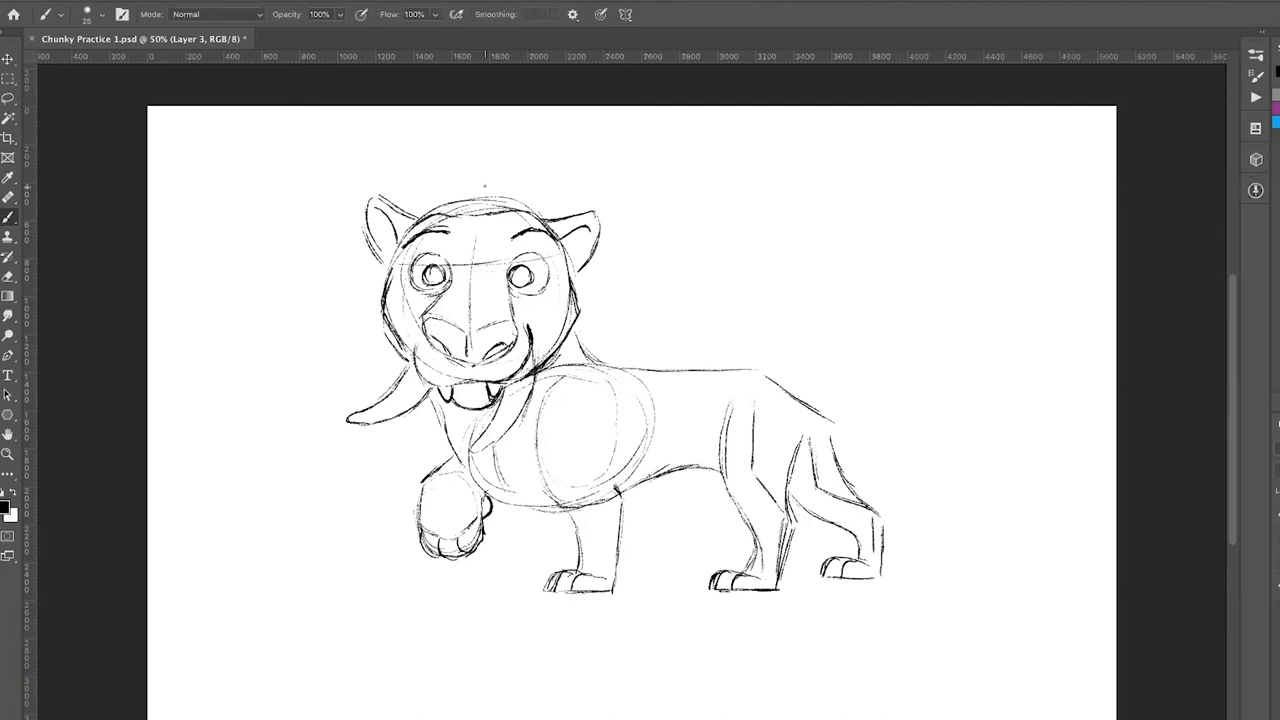
Sketch a wispy hair tuft and darkened hairline on top of Chunky's head.
left_click_drag(499, 206, 488, 187)
mouse_move(442, 200)
left_mouse_down()
mouse_move(478, 205)
mouse_move(464, 244)
left_mouse_up()
left_click_drag(508, 208, 498, 172)
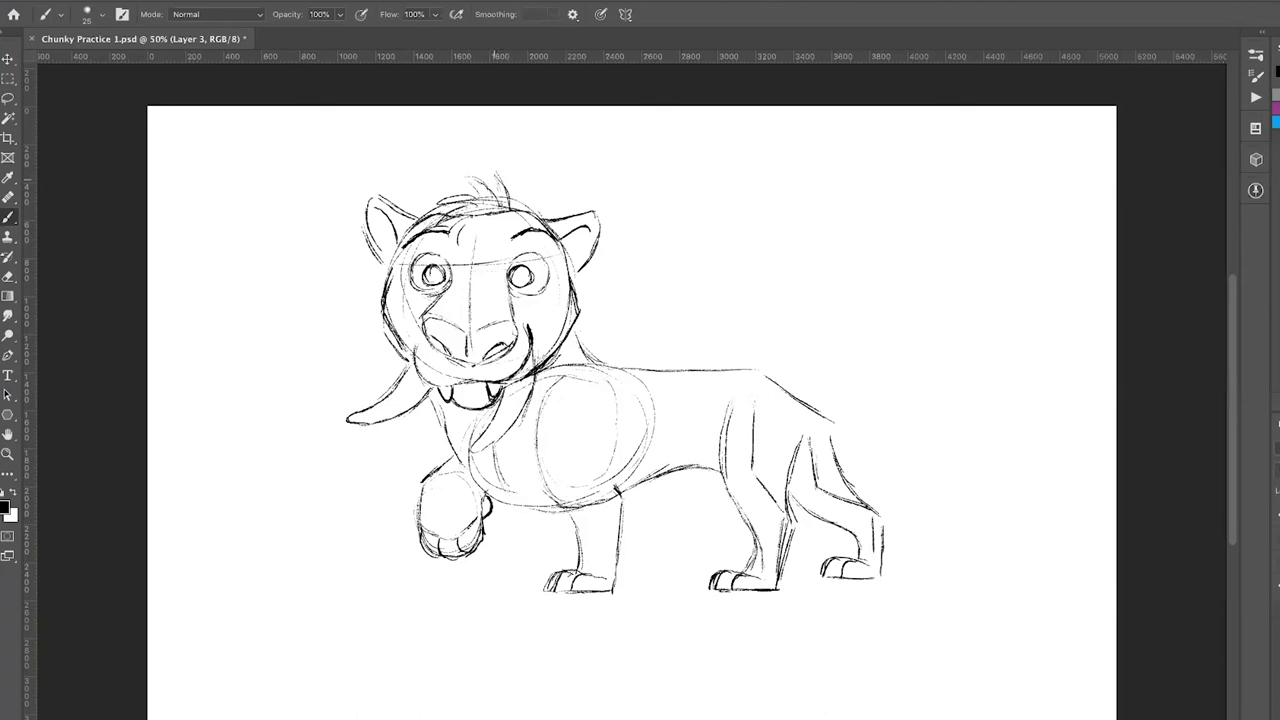
left_click_drag(496, 172, 506, 202)
Add fur strokes inside both ears and along the left and right cheek edges.
left_click_drag(378, 312, 398, 347)
left_click_drag(382, 228, 396, 253)
left_click_drag(562, 238, 578, 257)
left_click_drag(578, 321, 580, 343)
Sketch chest fur running down the chest, front leg and belly.
mouse_move(438, 425)
left_mouse_down()
mouse_move(443, 462)
mouse_move(508, 500)
left_mouse_up()
left_click_drag(490, 456, 506, 500)
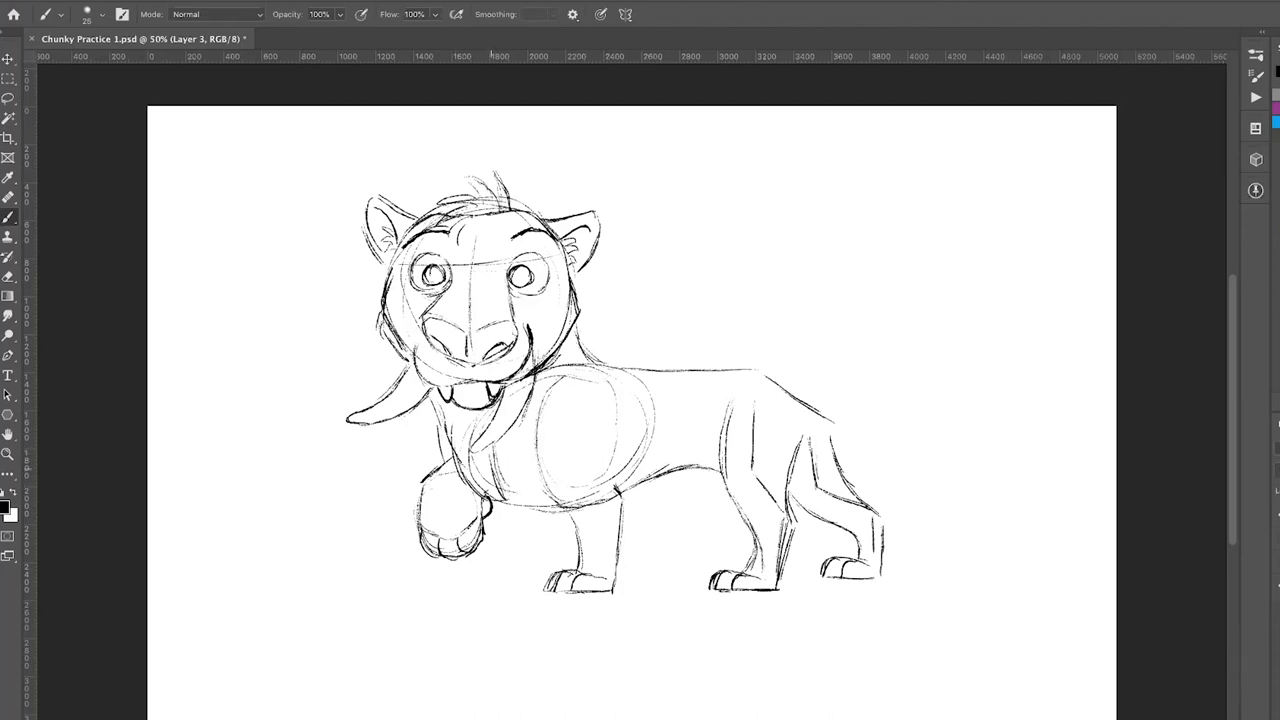
left_click_drag(526, 432, 518, 496)
mouse_move(528, 438)
left_mouse_down()
mouse_move(516, 510)
mouse_move(550, 518)
left_mouse_up()
left_click_drag(432, 404, 438, 474)
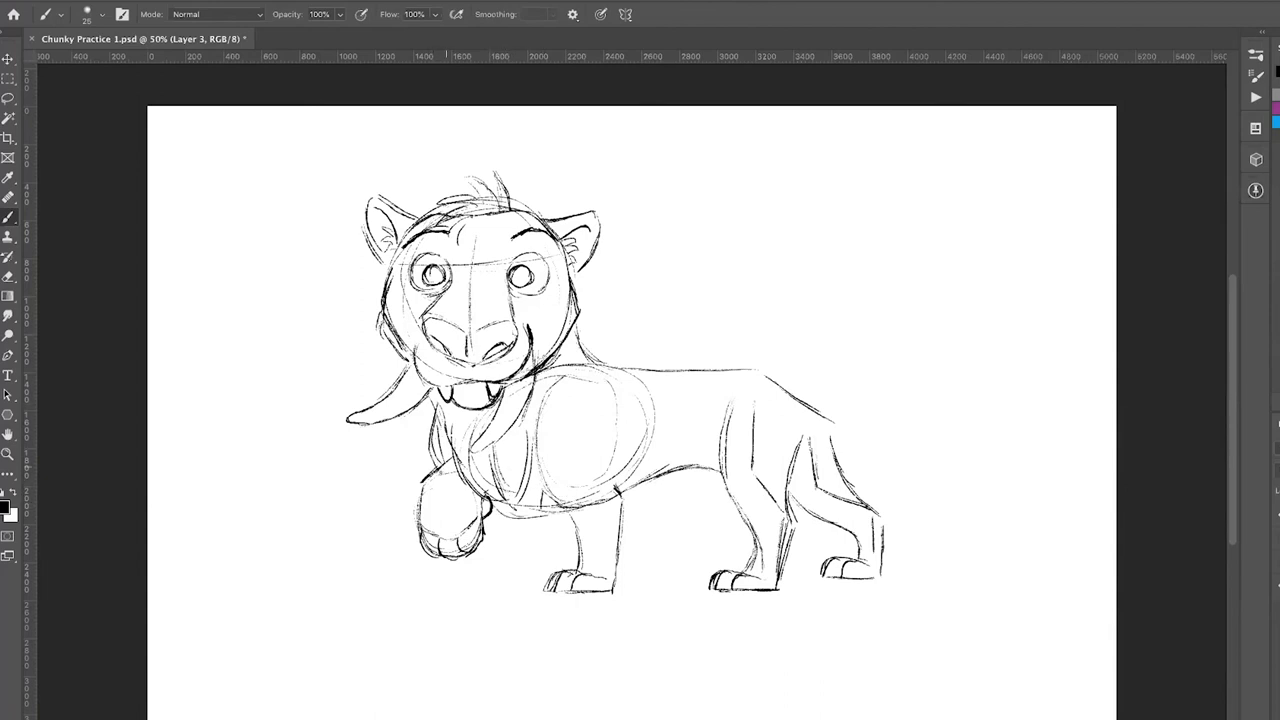
Draw a mane of fur along the neck, shoulder and back.
mouse_move(582, 314)
left_mouse_down()
mouse_move(590, 338)
mouse_move(654, 378)
left_mouse_up()
left_click_drag(576, 348, 652, 380)
left_click_drag(576, 310, 578, 324)
Draw a long tail swooping from the hind leg up to a curled tufted tip.
left_click_drag(824, 448, 814, 470)
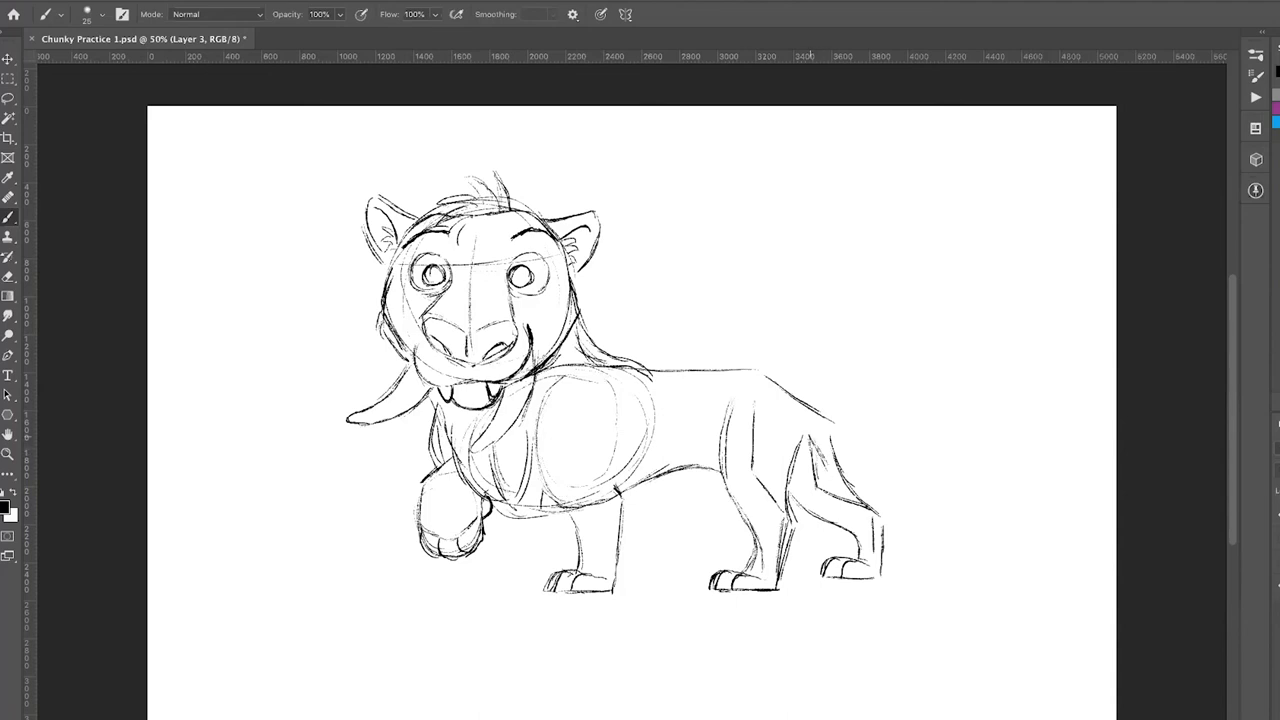
mouse_move(834, 426)
left_mouse_down()
mouse_move(898, 546)
mouse_move(978, 556)
left_mouse_up()
mouse_move(900, 540)
left_mouse_down()
mouse_move(985, 558)
mouse_move(1016, 462)
left_mouse_up()
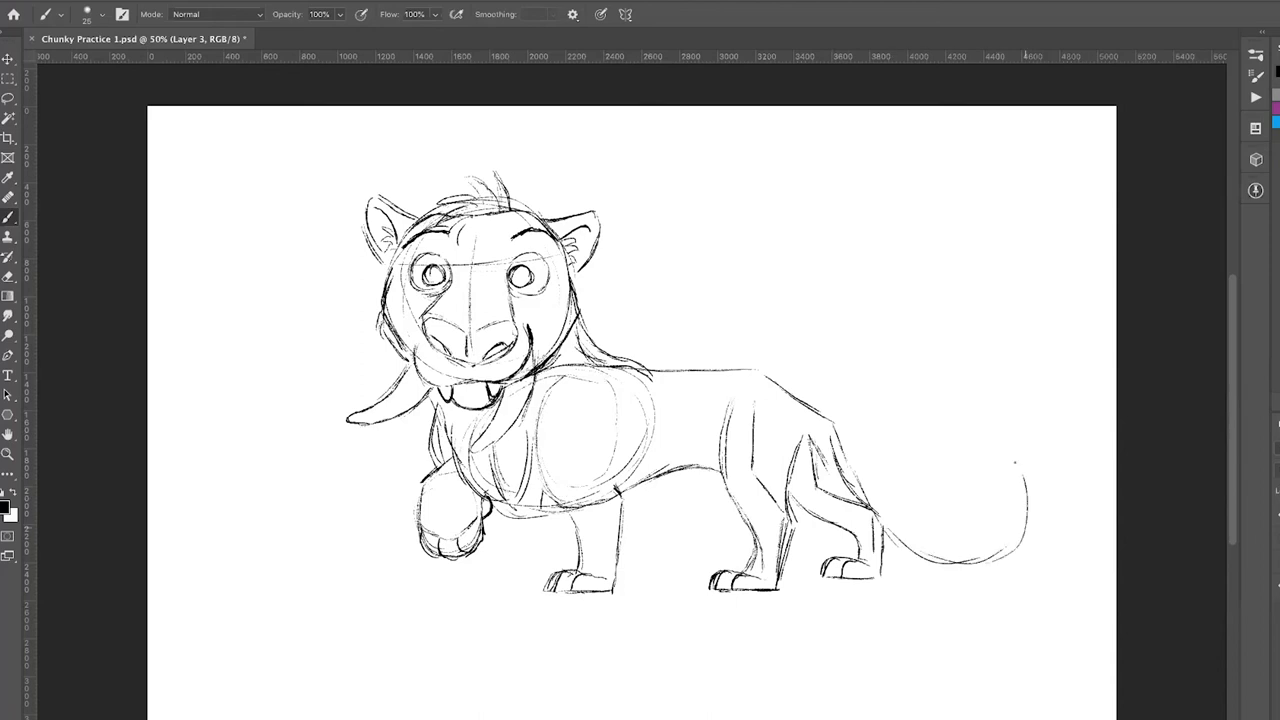
mouse_move(1027, 520)
left_mouse_down()
mouse_move(1027, 436)
mouse_move(1020, 446)
mouse_move(1036, 430)
mouse_move(1052, 478)
mouse_move(1038, 548)
left_mouse_up()
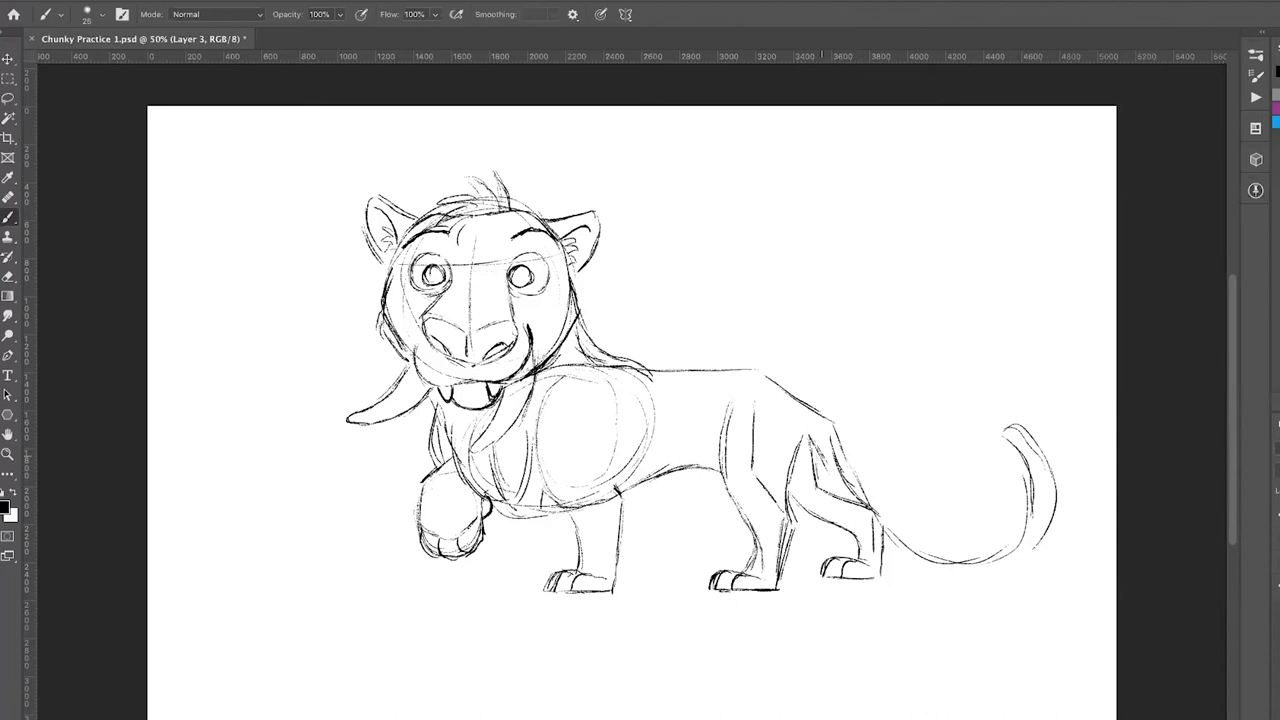
mouse_move(826, 466)
left_mouse_down()
mouse_move(892, 560)
mouse_move(922, 578)
mouse_move(1020, 572)
mouse_move(1044, 540)
left_mouse_up()
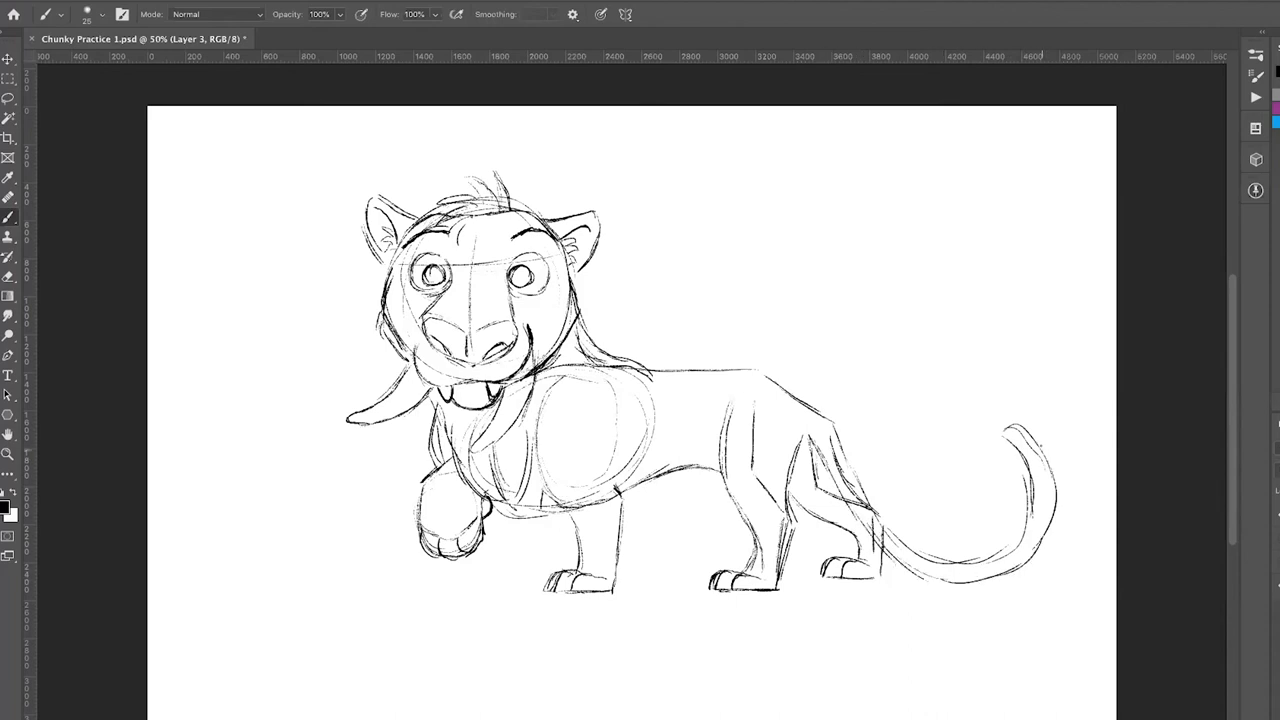
mouse_move(1022, 426)
left_mouse_down()
mouse_move(1038, 440)
mouse_move(1006, 446)
mouse_move(1028, 478)
mouse_move(1050, 480)
mouse_move(1034, 468)
mouse_move(1026, 480)
mouse_move(1008, 450)
mouse_move(1014, 464)
mouse_move(1054, 494)
mouse_move(996, 560)
mouse_move(1016, 570)
left_mouse_up()
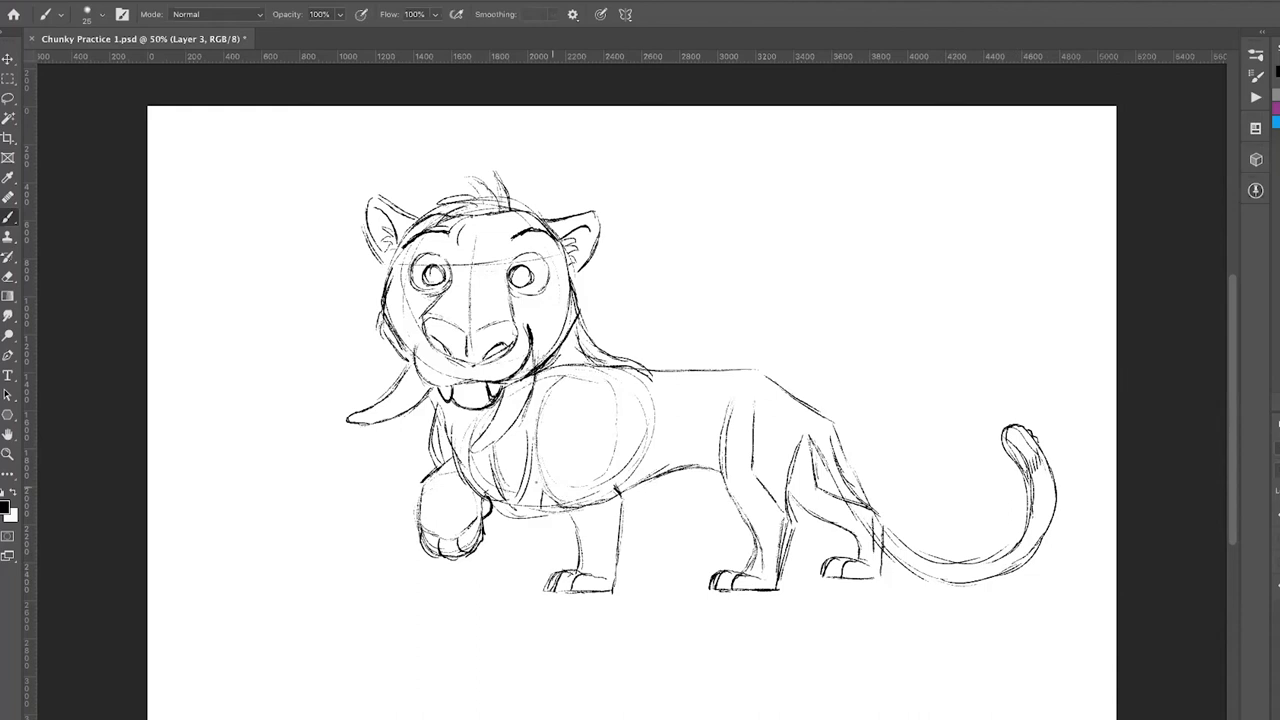
Darken the front chest and leg lines and the right cheek edge.
left_click_drag(540, 468, 552, 502)
left_click_drag(570, 260, 578, 314)
left_click_drag(528, 316, 524, 344)
With the Eraser, remove the forehead guideline, chest oval edge and belly guideline.
key("e")
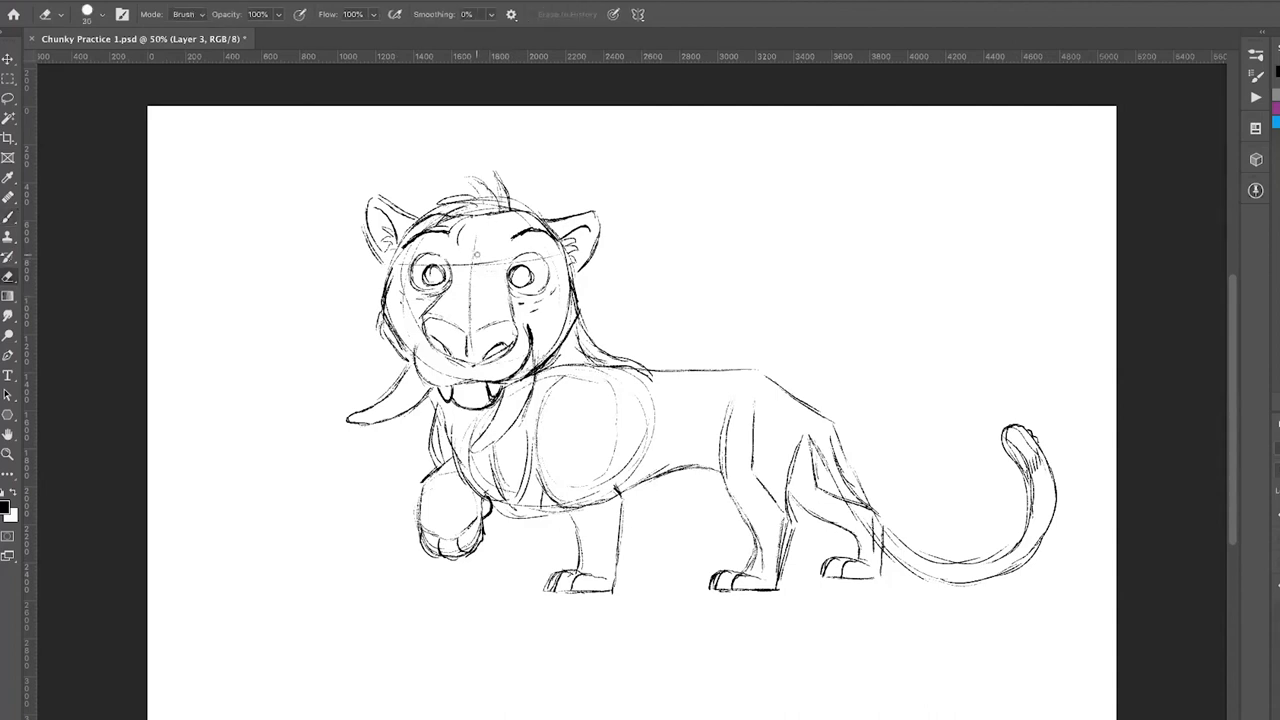
left_click_drag(475, 248, 476, 272)
mouse_move(645, 443)
left_mouse_down()
mouse_move(630, 372)
mouse_move(640, 420)
mouse_move(617, 477)
left_mouse_up()
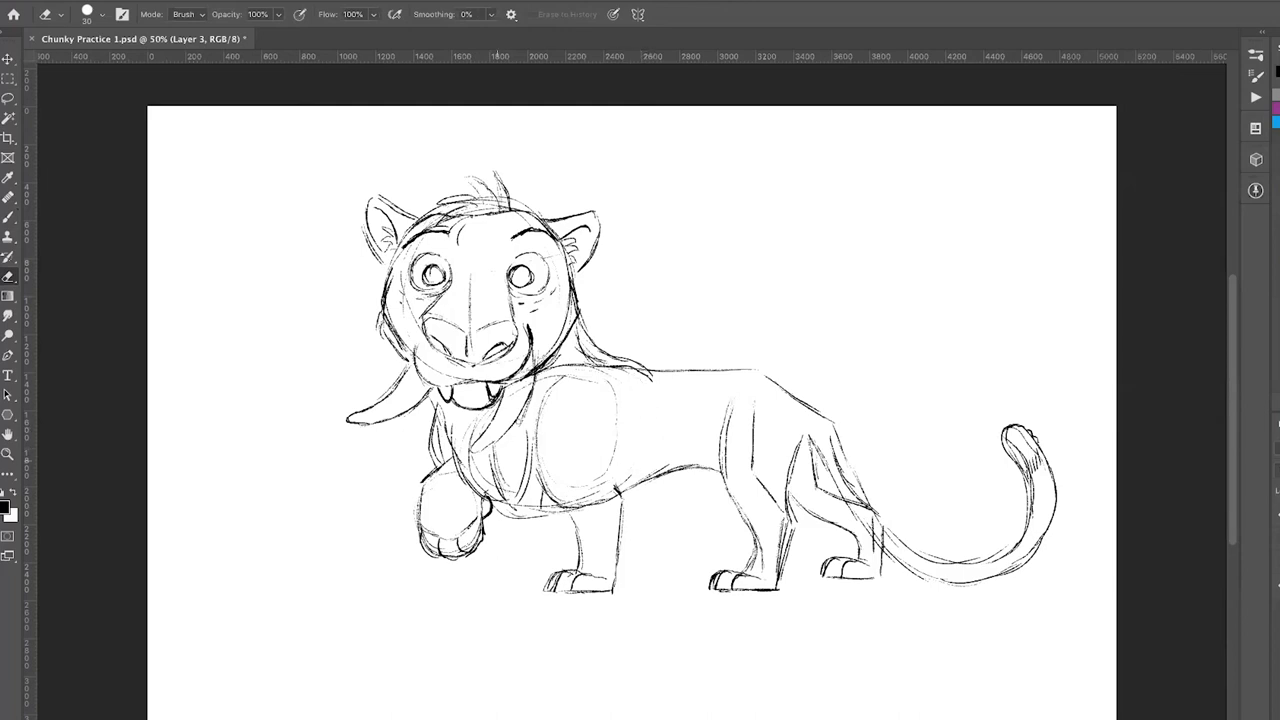
mouse_move(752, 404)
left_mouse_down()
mouse_move(752, 468)
mouse_move(780, 512)
mouse_move(782, 570)
left_mouse_up()
Erase the construction lines on the haunch and rear leg.
mouse_move(808, 444)
left_mouse_down()
mouse_move(812, 480)
mouse_move(855, 500)
mouse_move(888, 545)
left_mouse_up()
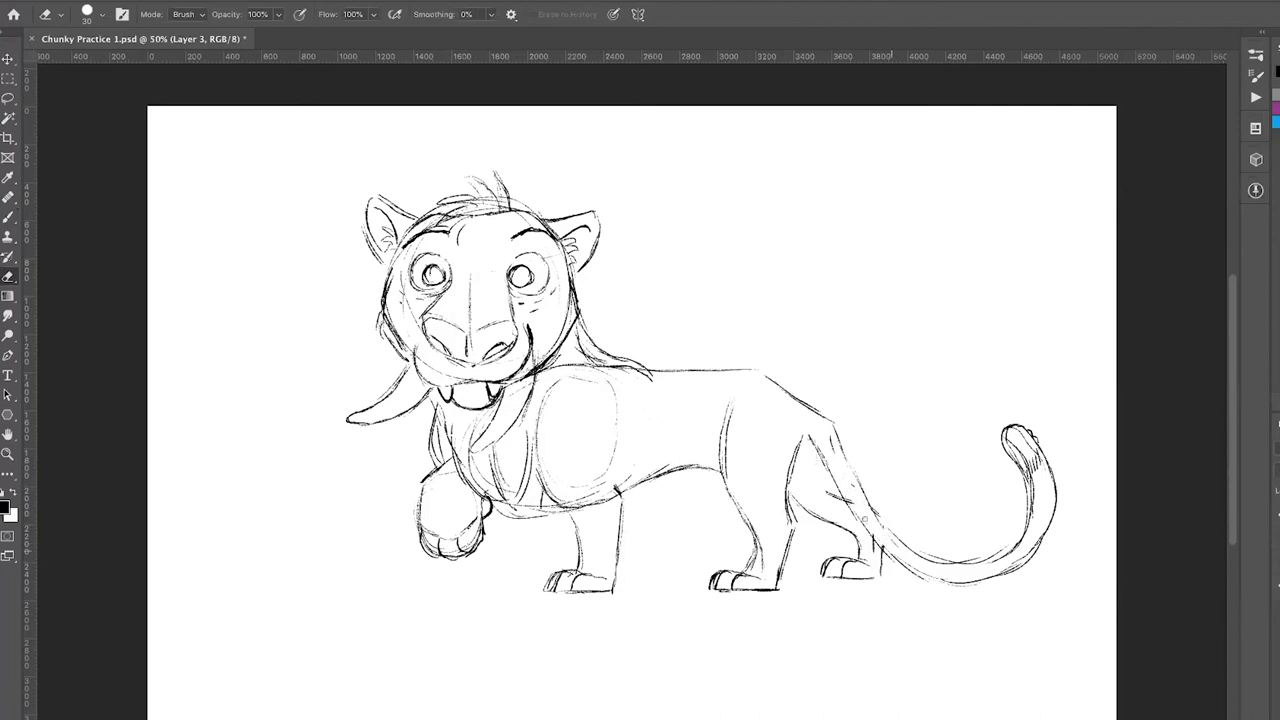
mouse_move(850, 492)
left_mouse_down()
mouse_move(826, 500)
mouse_move(866, 562)
left_mouse_up()
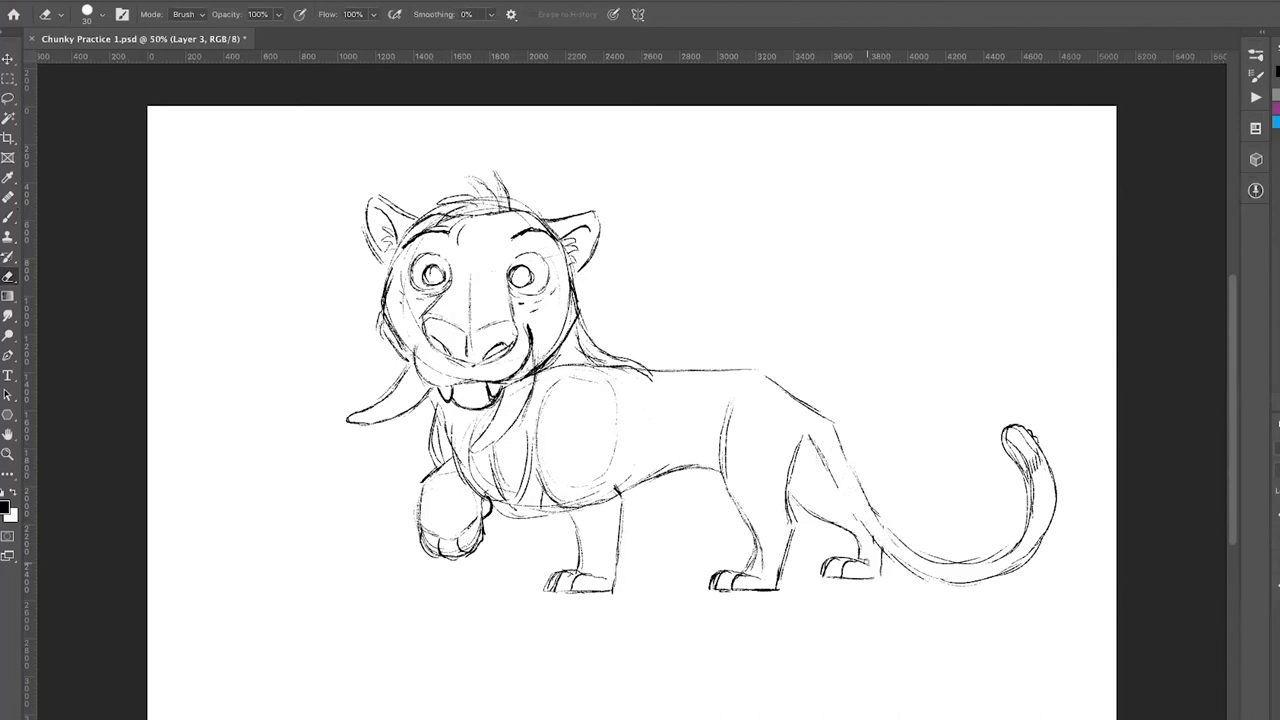